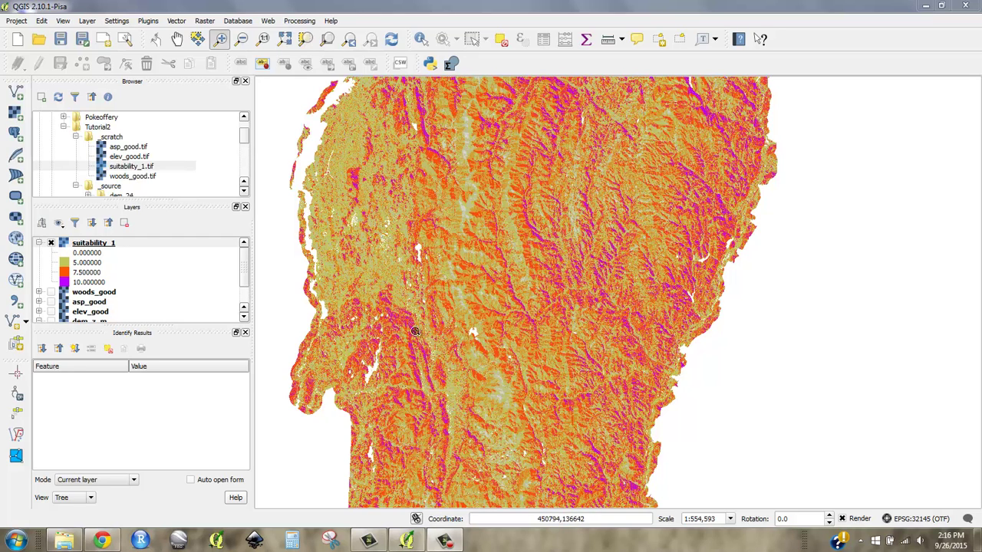
# Step: Select the suitability_1 layer and open the Raster Calculator
pyautogui.click(102, 247)
pyautogui.click(146, 20)
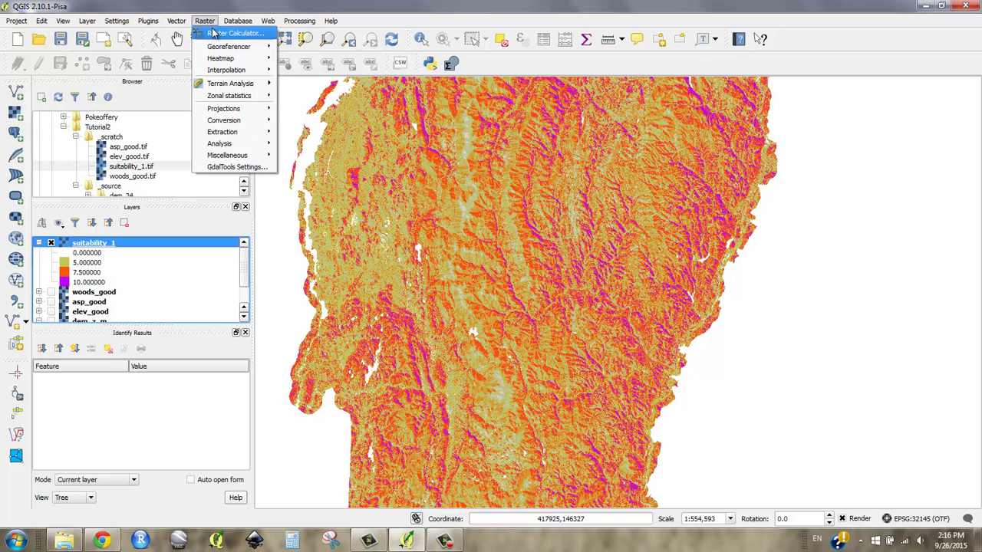
pyautogui.click(218, 33)
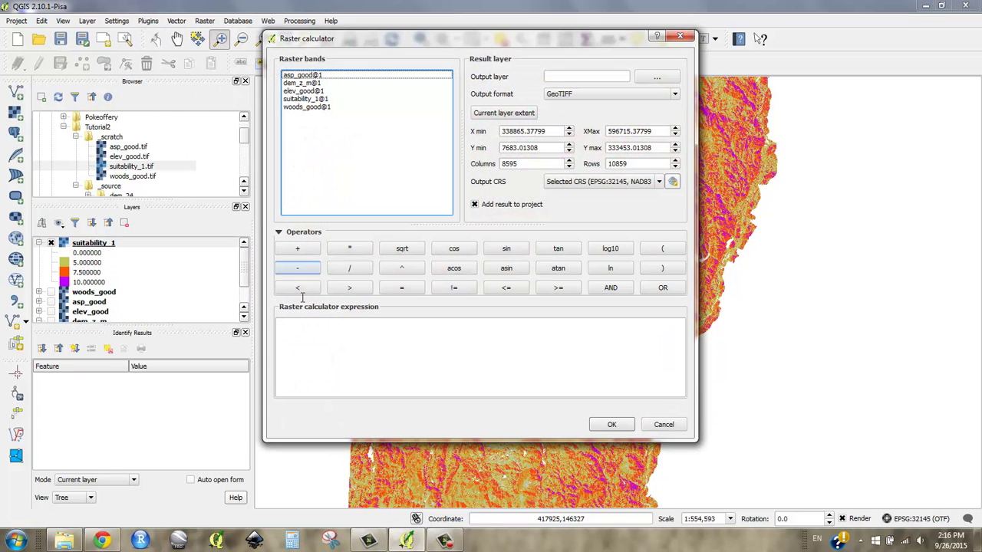
# Step: Build the expression ("suitability_1@1" > 8)*"suitability_1@1" in the calculator
pyautogui.click(330, 339)
pyautogui.write('(')
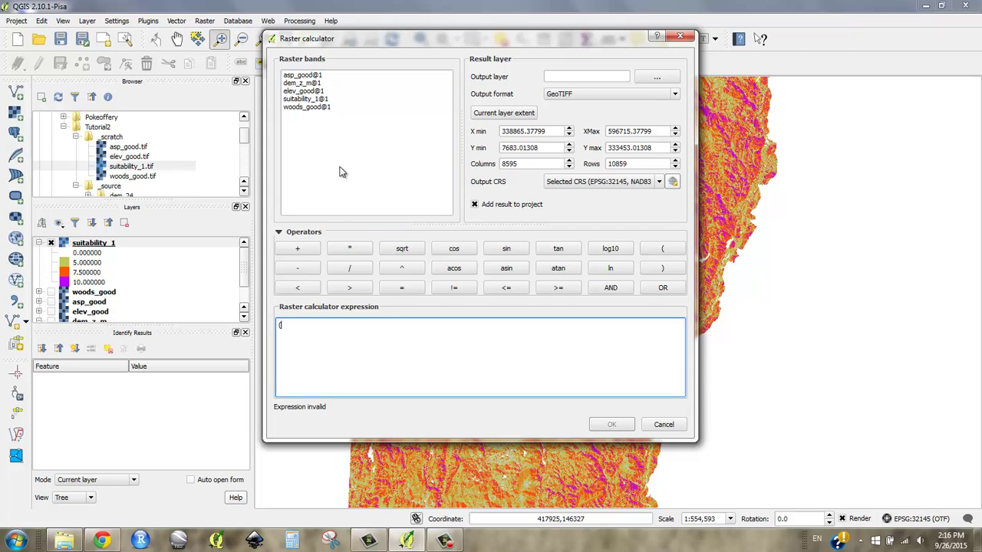
pyautogui.doubleClick(313, 99)
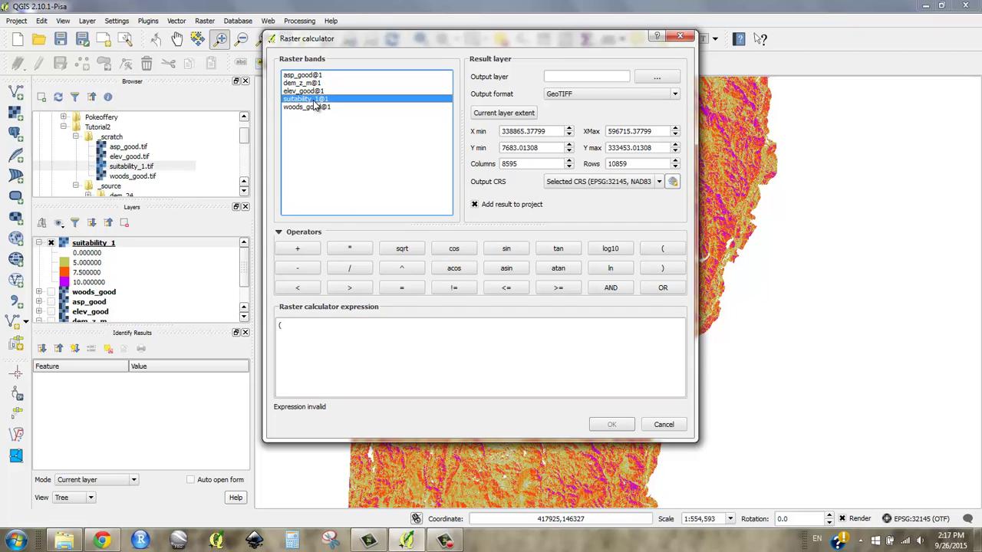
pyautogui.click(348, 292)
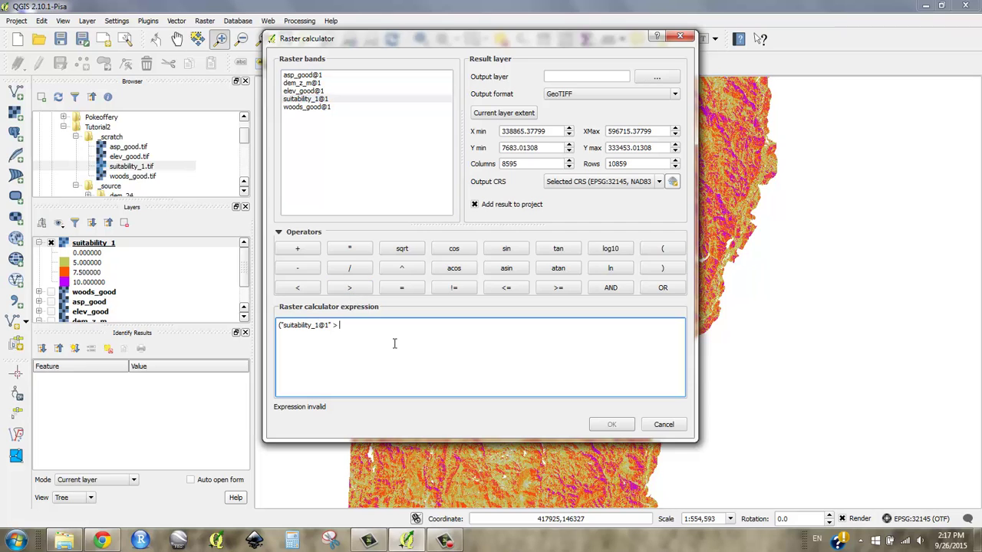
pyautogui.write('8)')
pyautogui.moveTo(447, 43); pyautogui.dragTo(490, 74)
pyautogui.write('"')
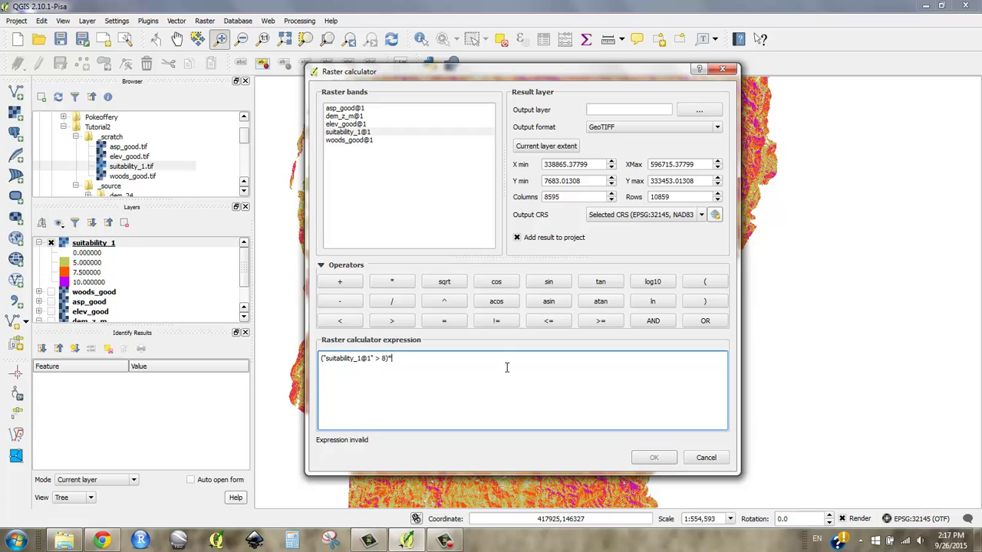
pyautogui.doubleClick(365, 132)
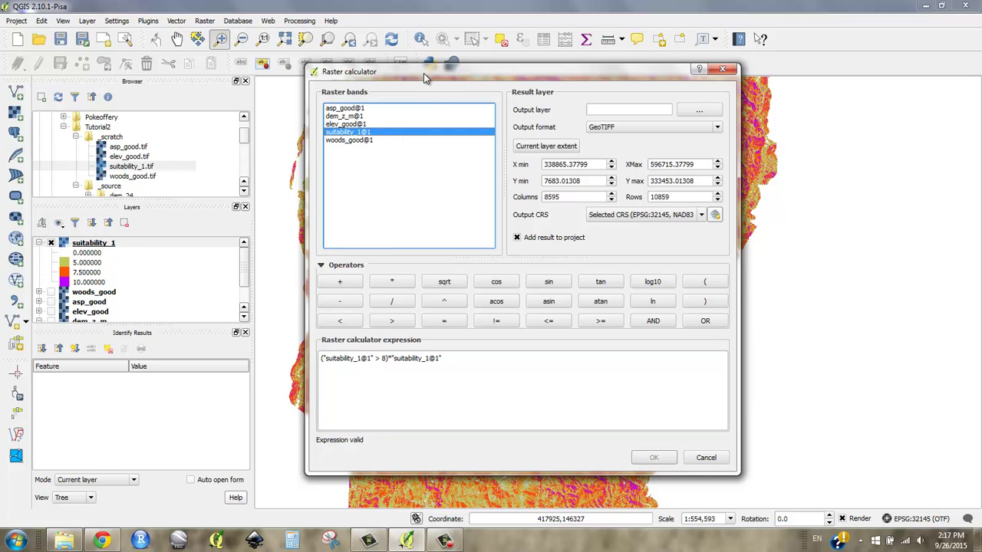
pyautogui.moveTo(417, 71); pyautogui.dragTo(804, 71)
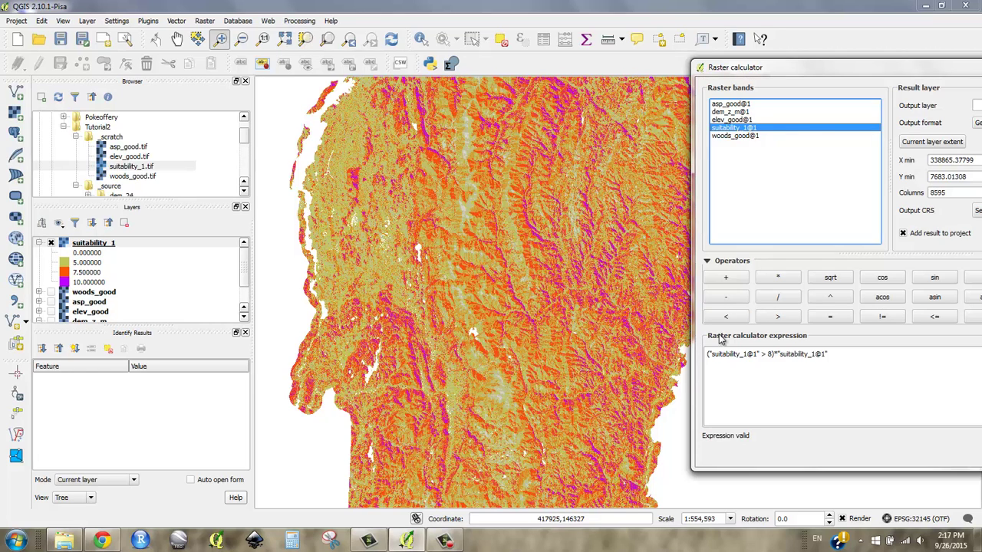
pyautogui.moveTo(778, 353); pyautogui.dragTo(815, 357)
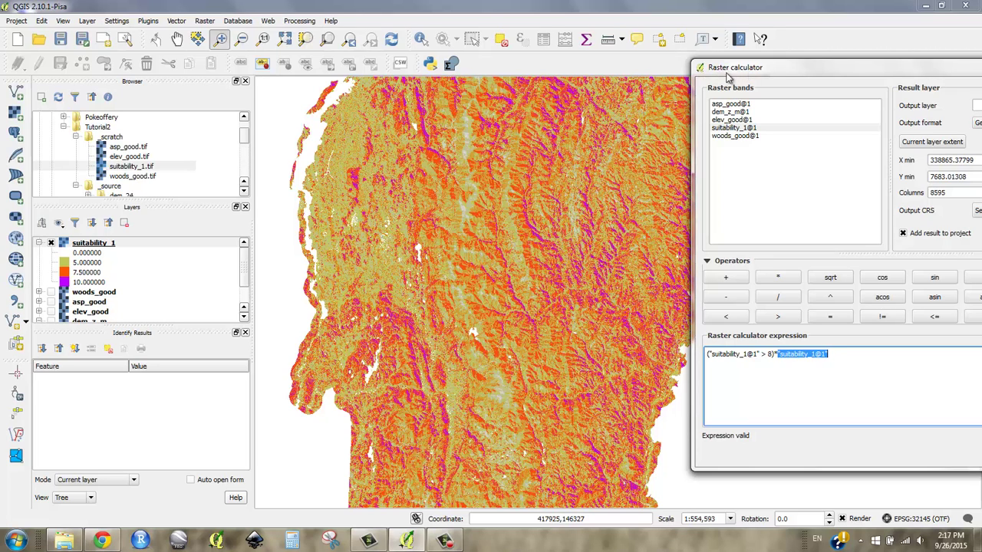
pyautogui.moveTo(769, 71); pyautogui.dragTo(664, 69)
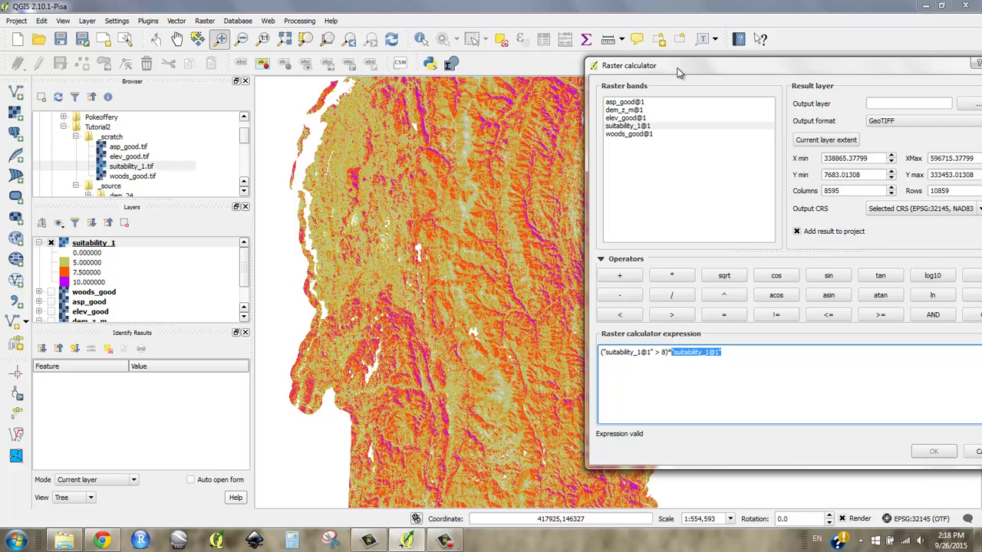
pyautogui.moveTo(669, 77); pyautogui.dragTo(464, 64)
pyautogui.click(535, 351)
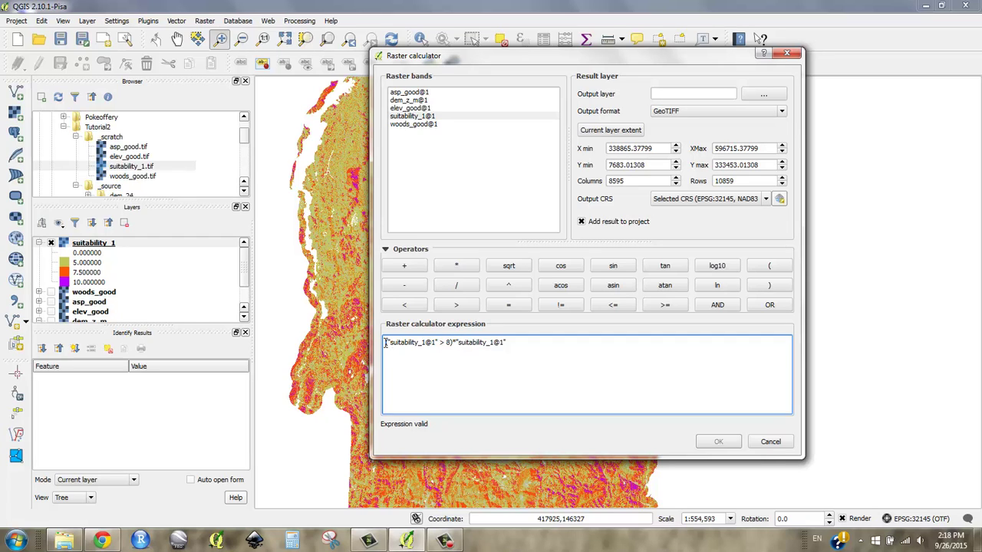
pyautogui.moveTo(385, 343); pyautogui.dragTo(453, 346)
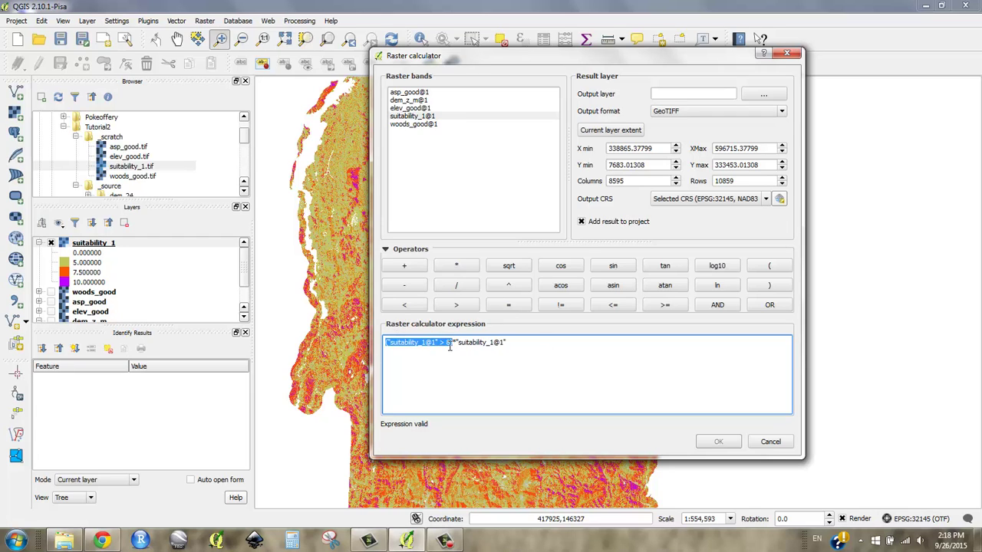
pyautogui.click(453, 343)
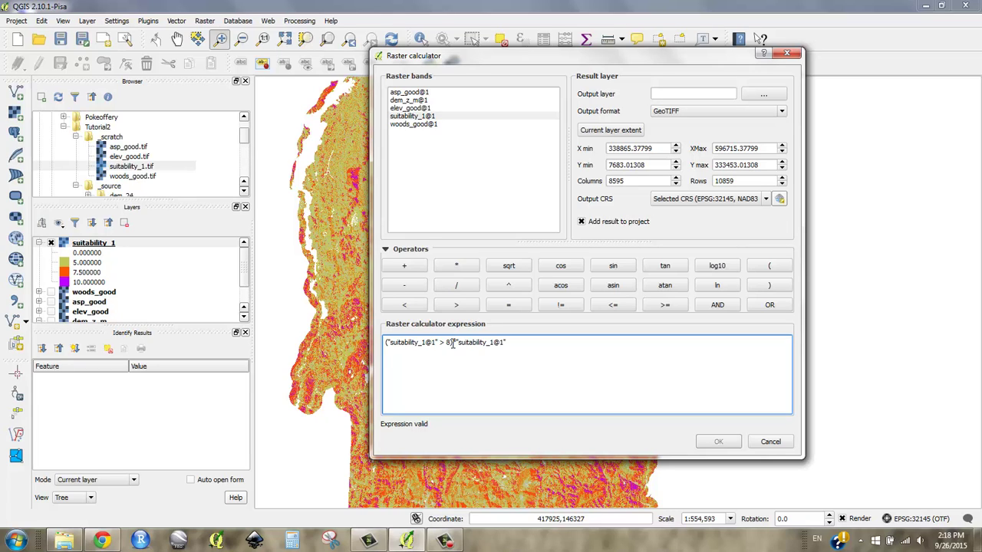
pyautogui.moveTo(510, 343); pyautogui.dragTo(455, 343)
pyautogui.moveTo(458, 54); pyautogui.dragTo(759, 29)
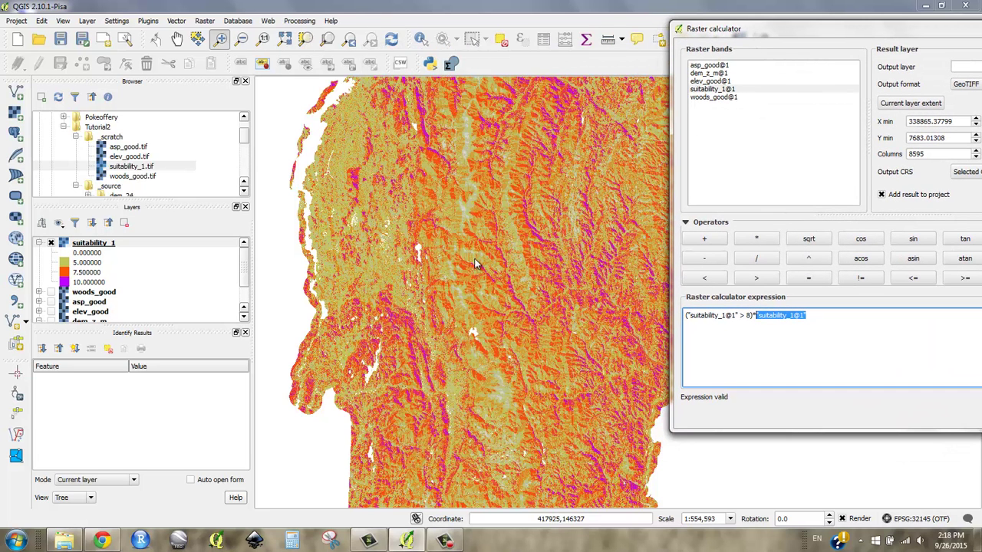
pyautogui.moveTo(827, 315); pyautogui.dragTo(678, 323)
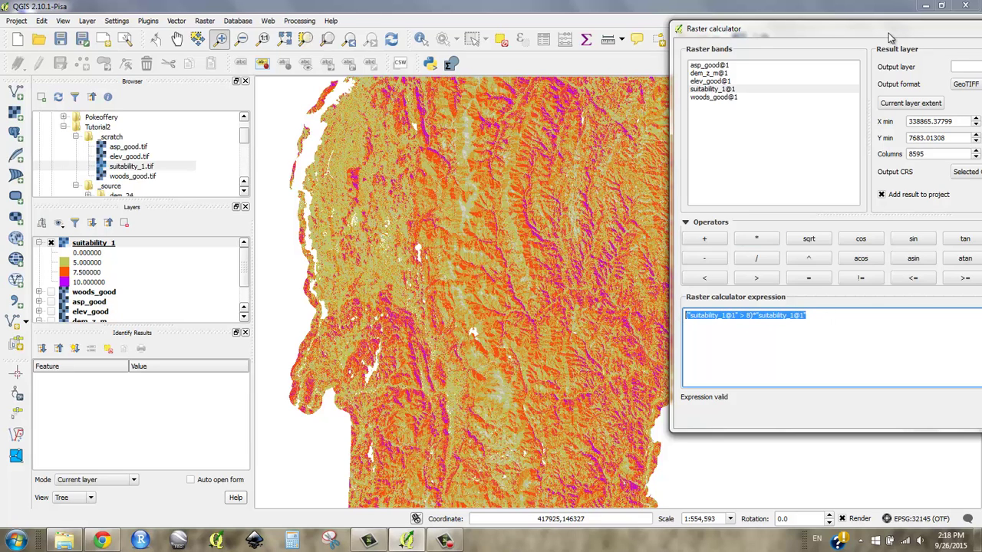
pyautogui.moveTo(891, 34); pyautogui.dragTo(506, 42)
# Step: Set the calculator output file to suitability_2 in Desktop\Tutorial2\_scratch
pyautogui.click(671, 72)
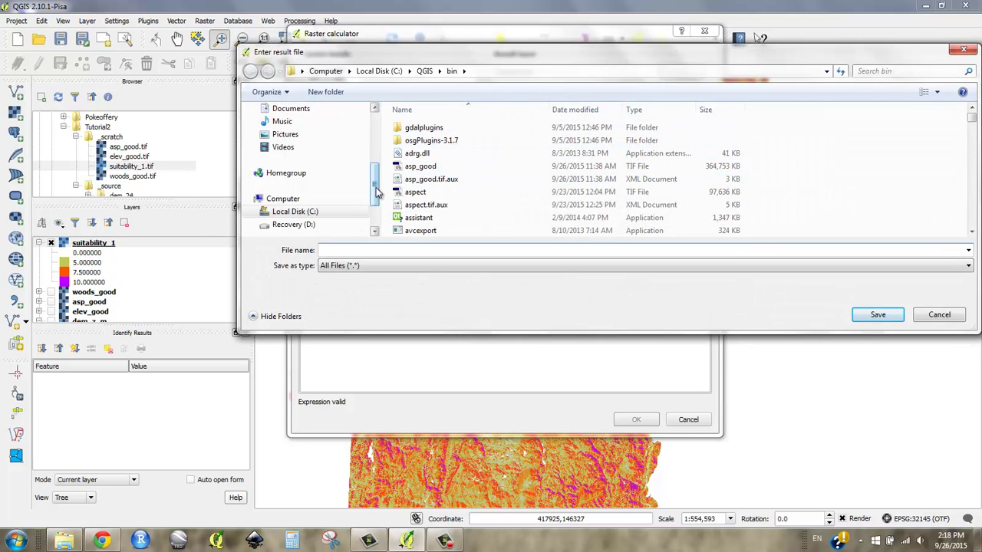
pyautogui.scroll(3, 375, 192)
pyautogui.click(295, 127)
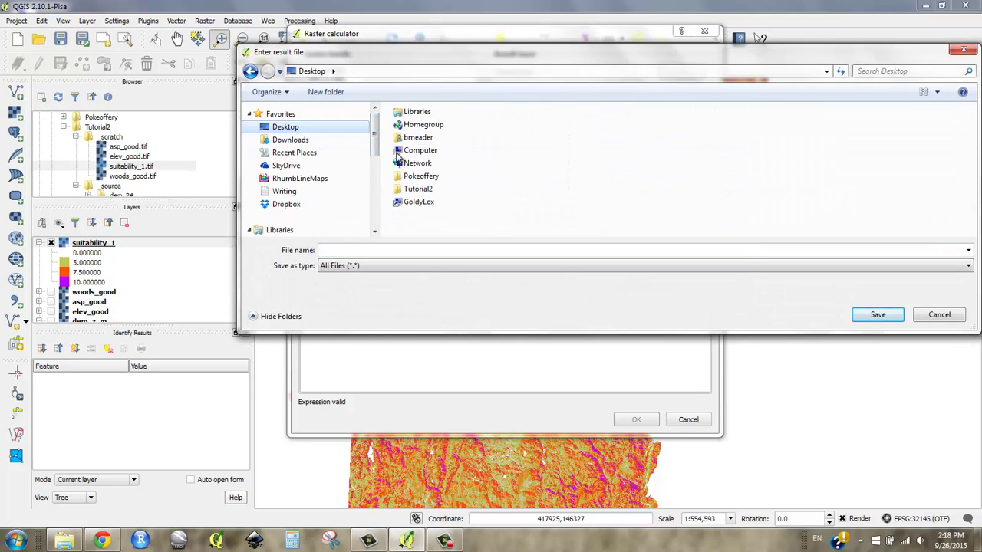
pyautogui.doubleClick(410, 191)
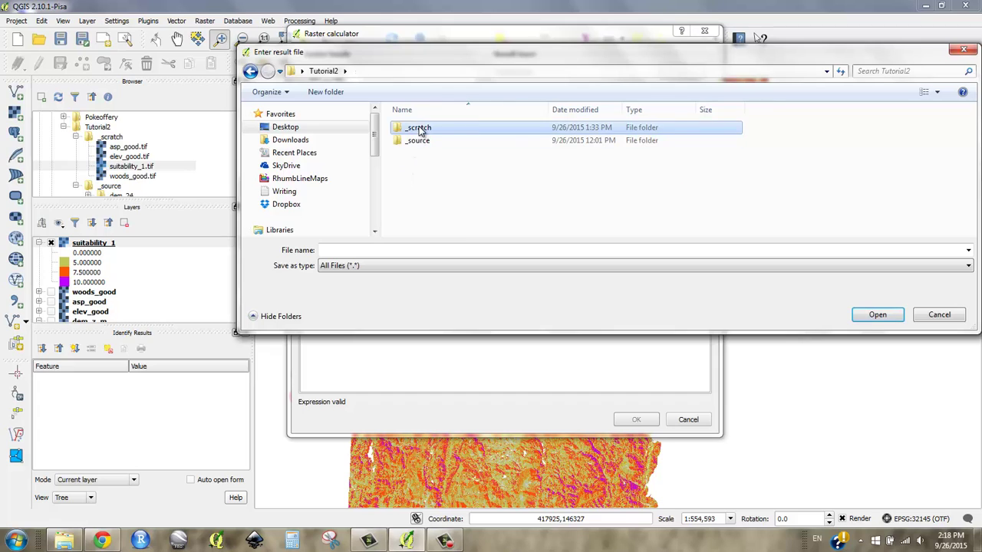
pyautogui.doubleClick(418, 128)
pyautogui.click(499, 249)
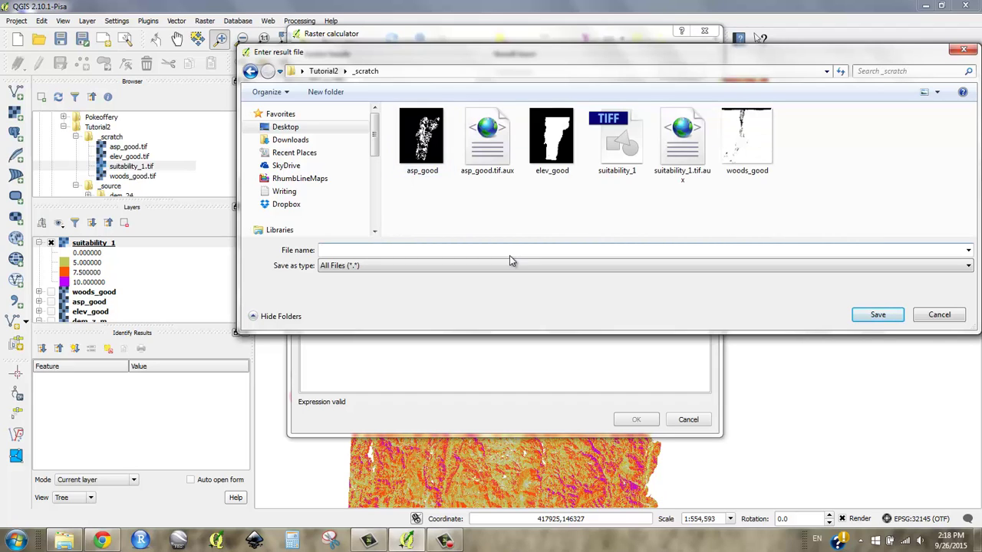
pyautogui.write('suitb')
pyautogui.press('BackSpace')
pyautogui.write('ab')
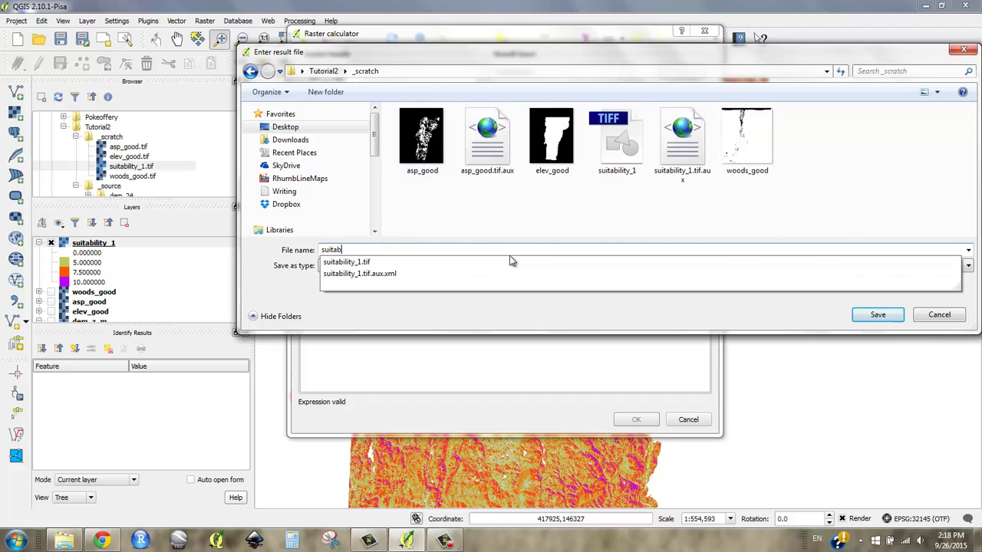
pyautogui.write('ility_2')
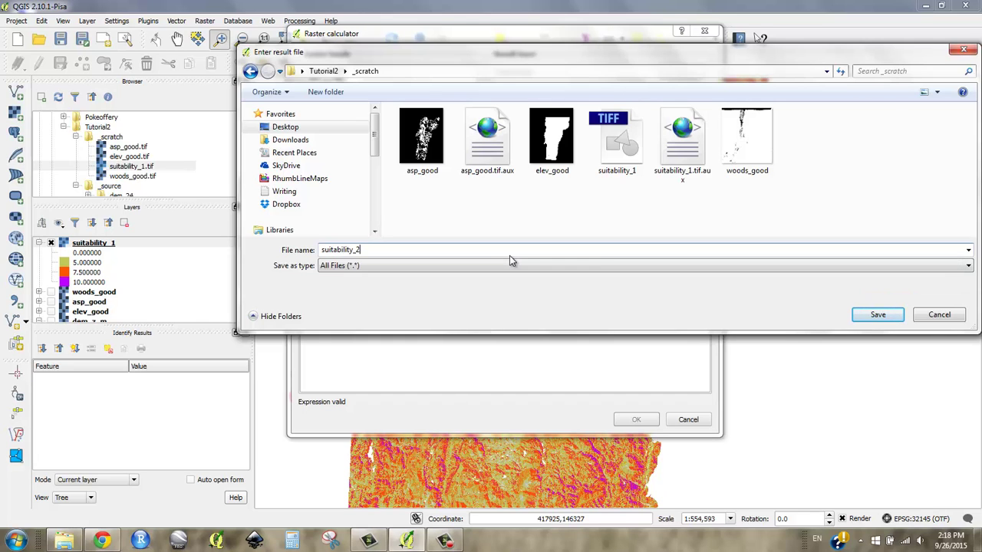
pyautogui.click(877, 320)
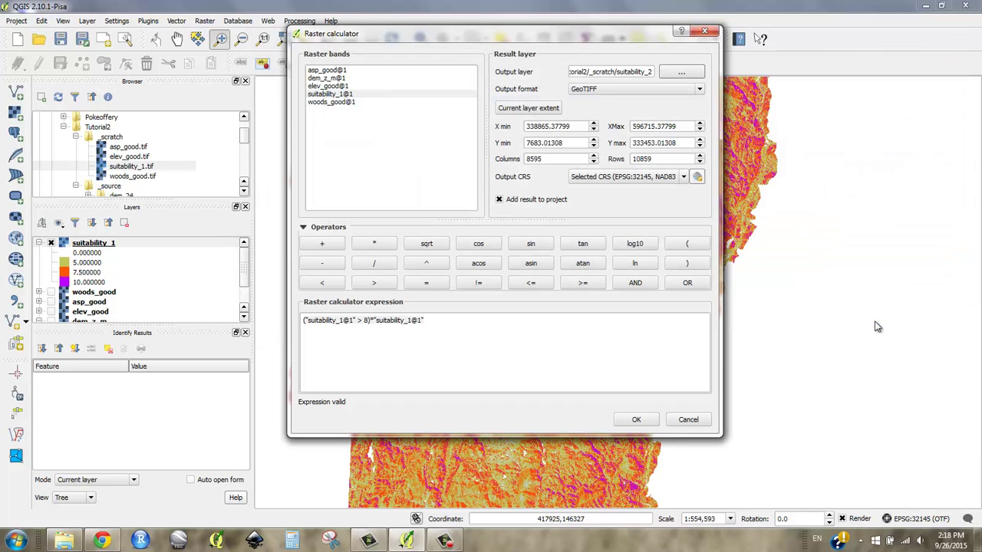
# Step: Run the calculation to add suitability_2 and open its layer properties
pyautogui.click(630, 421)
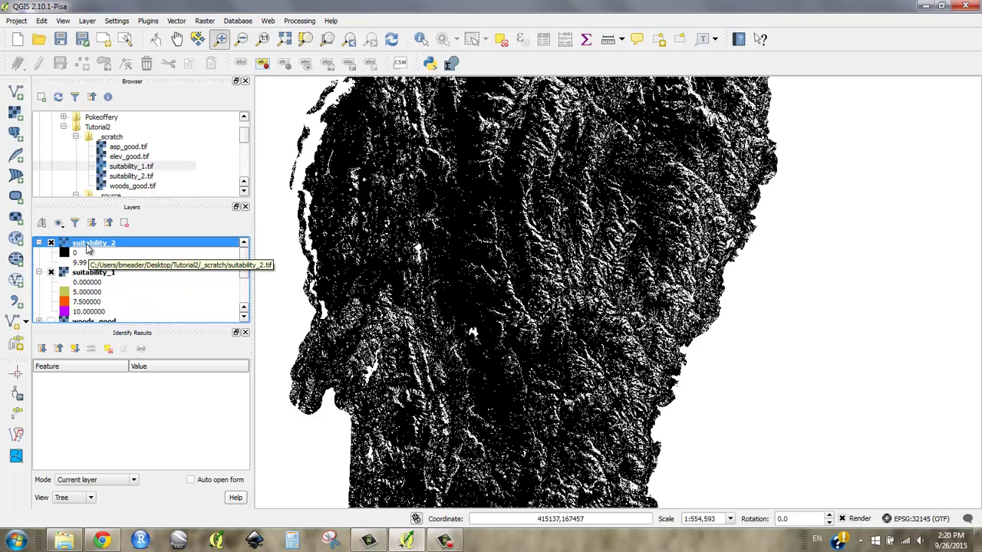
pyautogui.rightClick(87, 248)
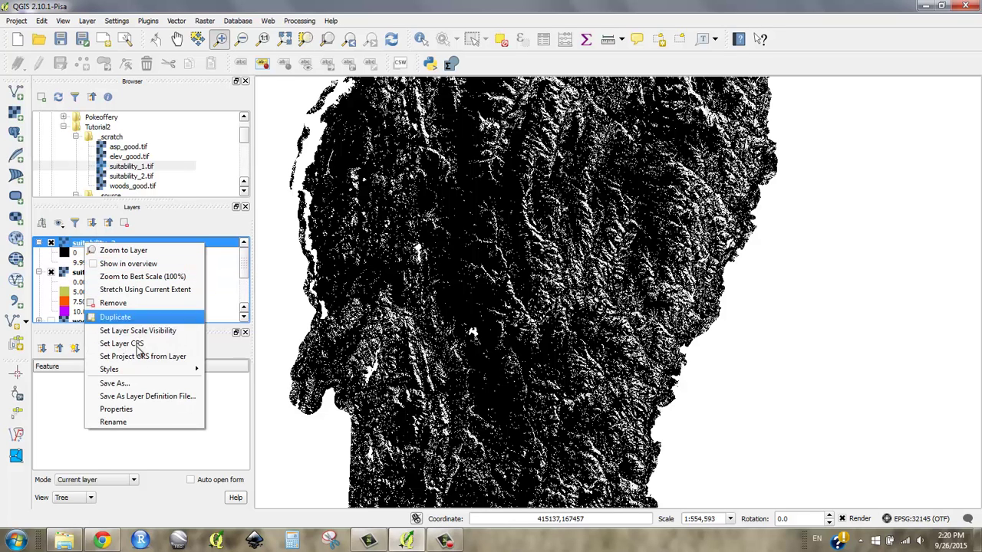
pyautogui.click(156, 412)
# Step: Style suitability_2 as singleband pseudocolor with exact min/max, classed 0 to 10, and apply
pyautogui.click(198, 86)
pyautogui.click(173, 123)
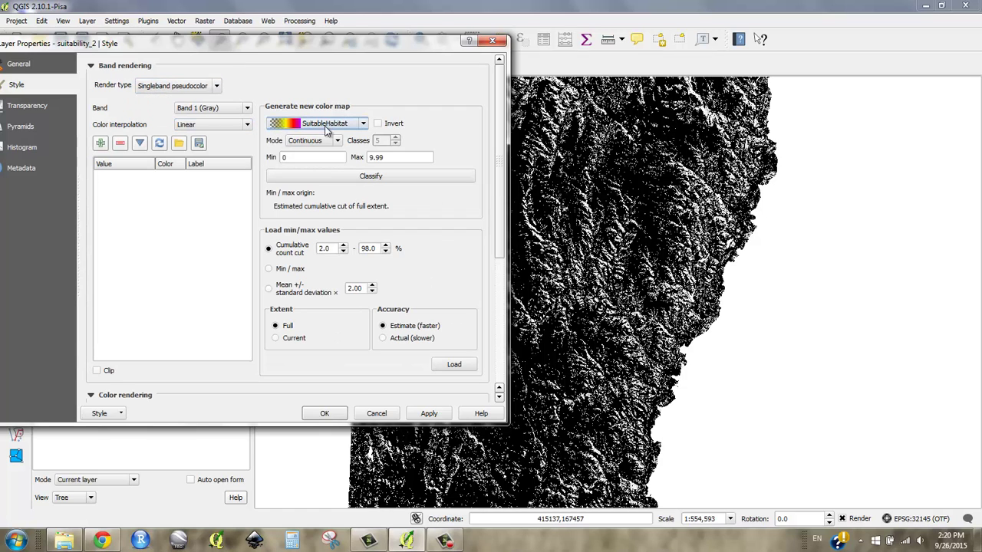
pyautogui.click(296, 271)
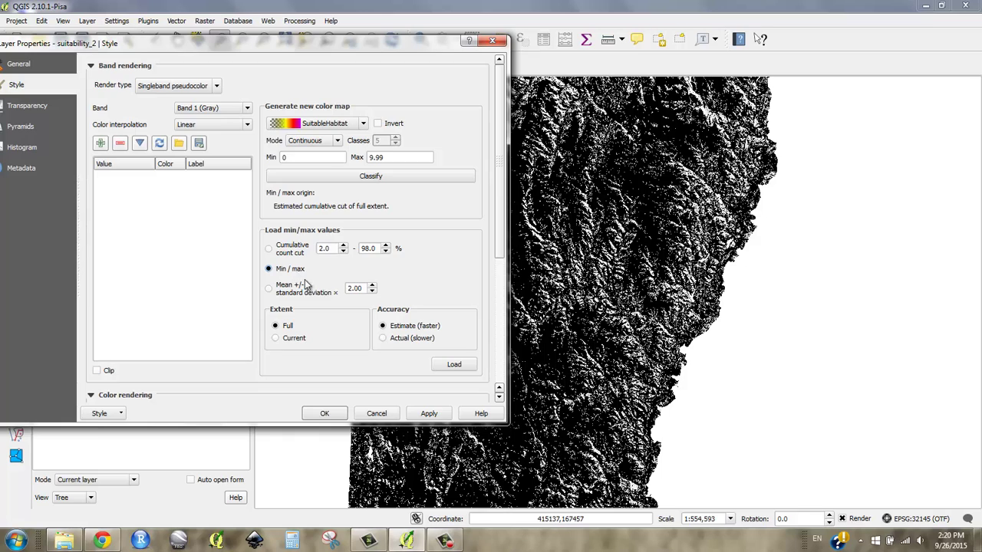
pyautogui.click(445, 365)
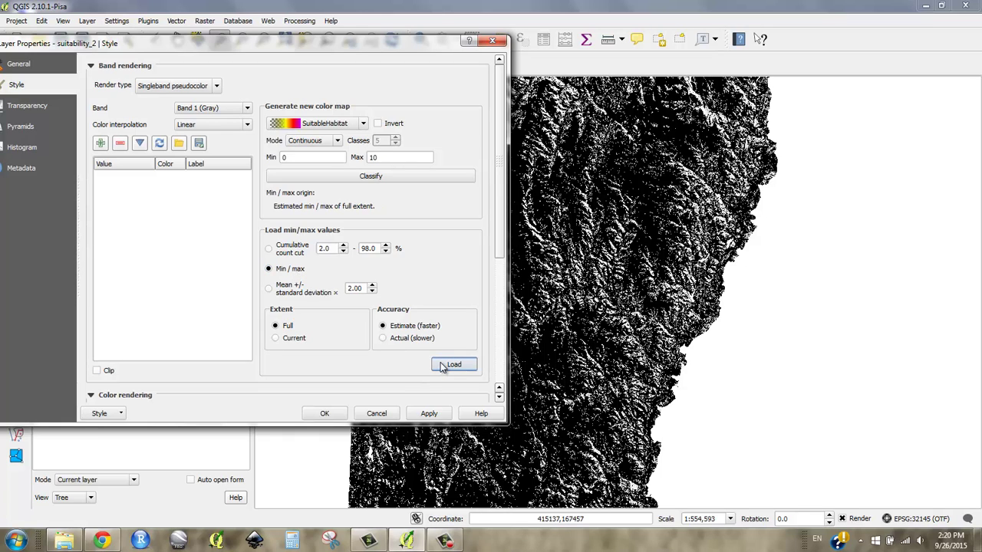
pyautogui.click(370, 177)
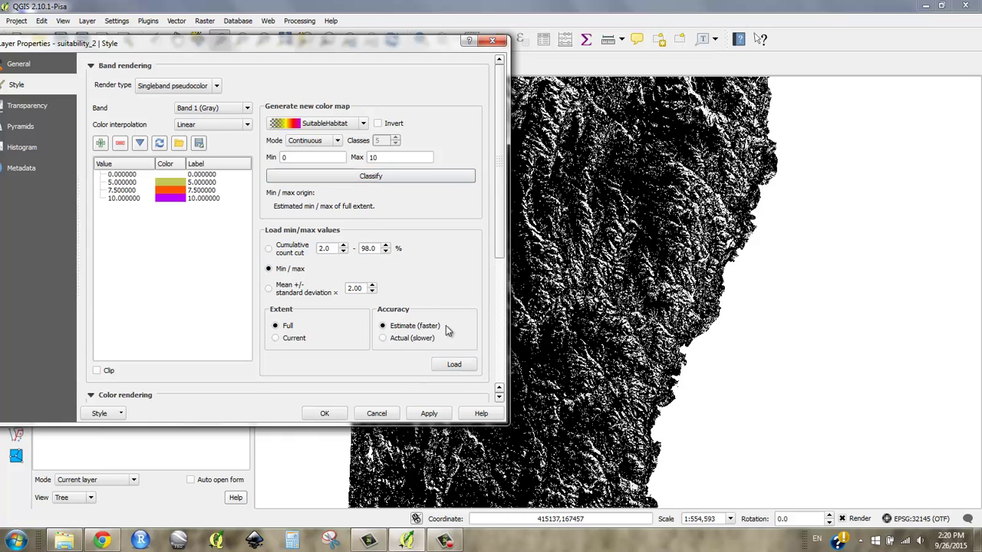
pyautogui.click(438, 414)
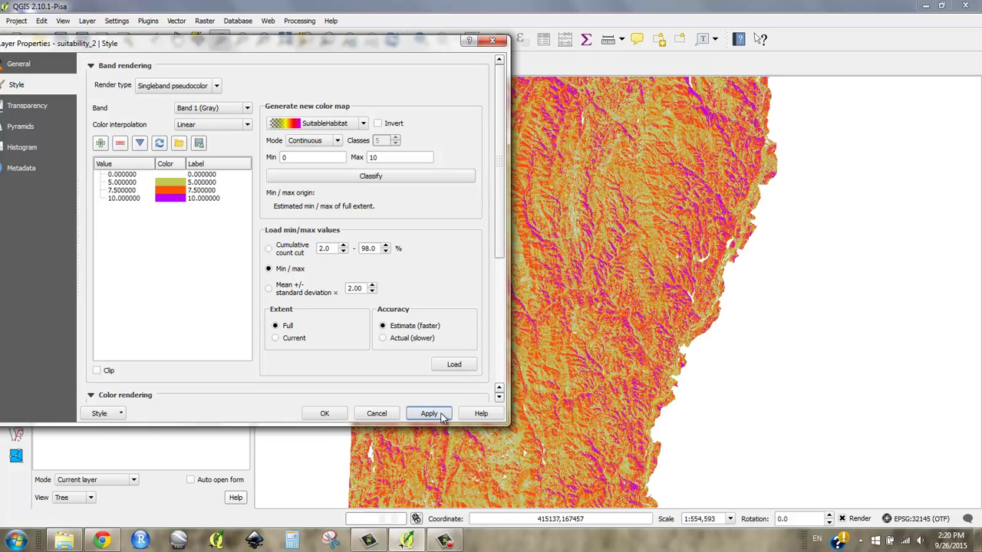
pyautogui.moveTo(286, 50); pyautogui.dragTo(451, 24)
# Step: Accept the new style, then toggle suitability_1 off, on, and off again
pyautogui.click(490, 392)
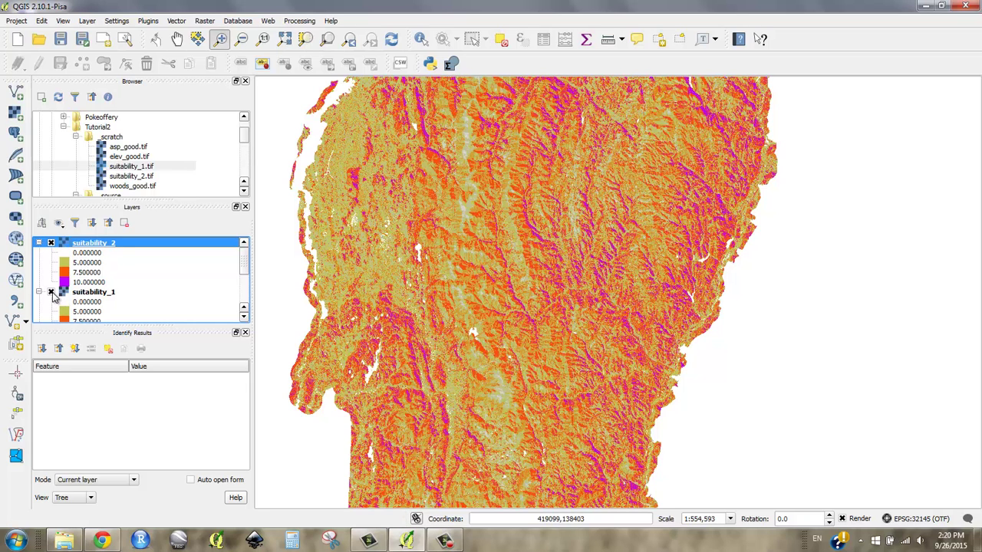
pyautogui.click(51, 292)
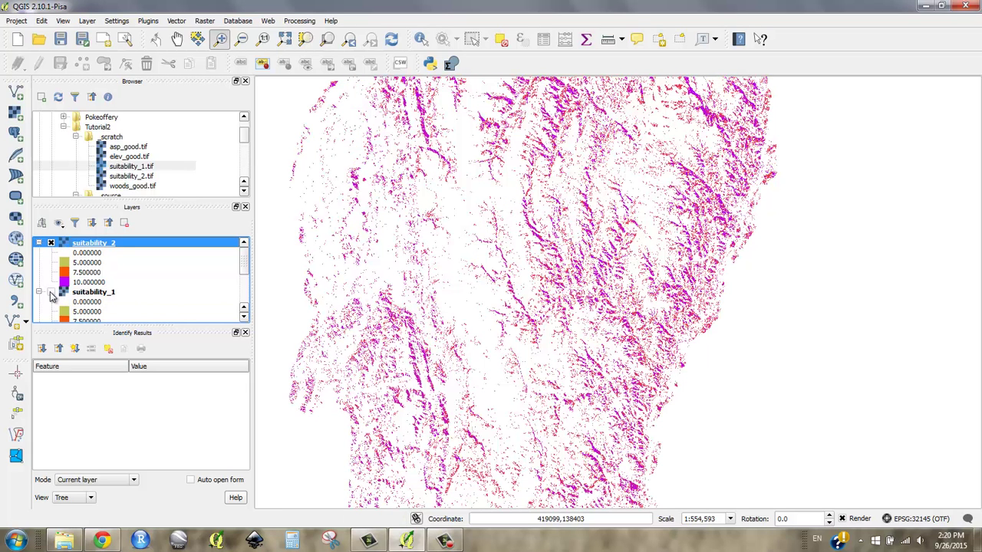
pyautogui.click(50, 292)
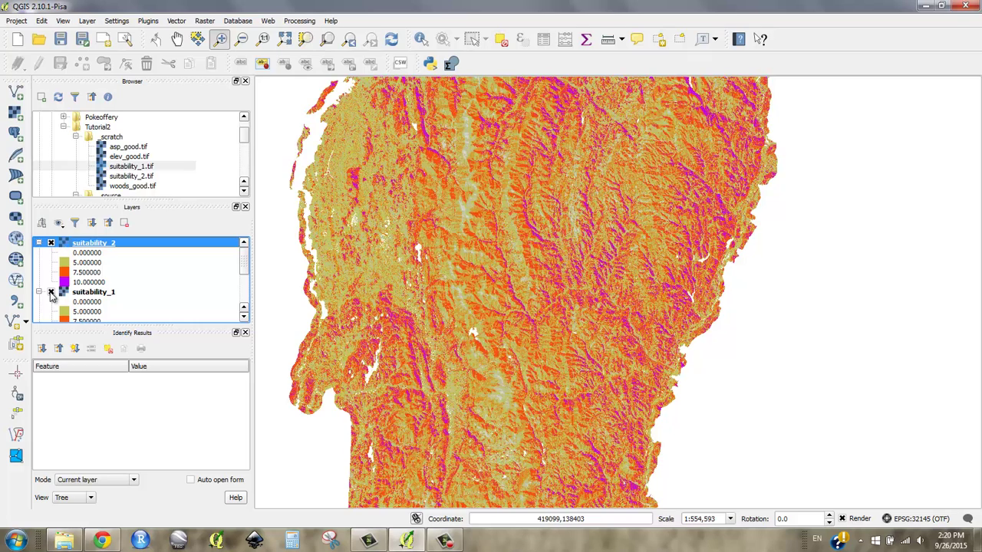
pyautogui.click(51, 292)
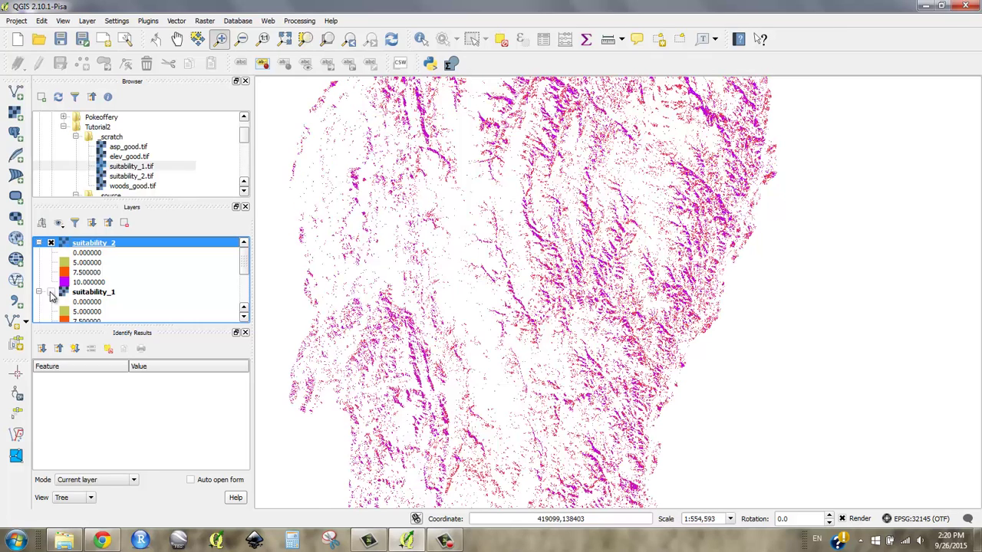
# Step: Set suitability_2's colour minimum to 8, reclassify the 8–10 range and apply it
pyautogui.rightClick(86, 243)
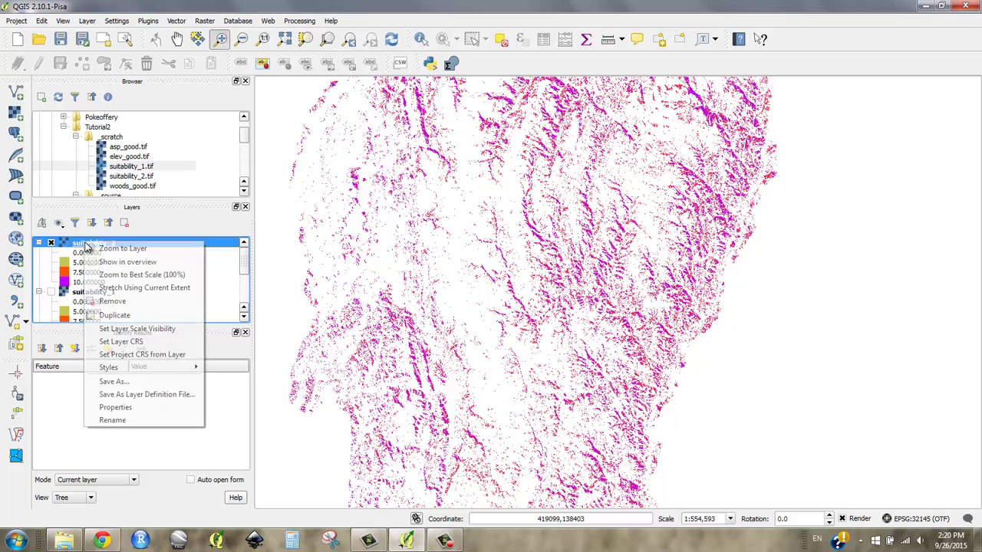
pyautogui.click(153, 409)
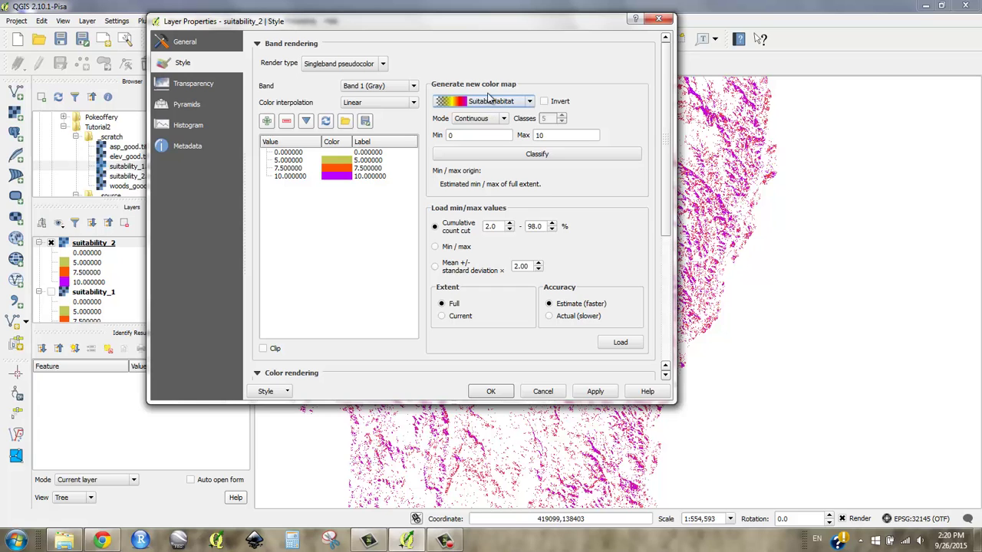
pyautogui.moveTo(415, 22); pyautogui.dragTo(190, 22)
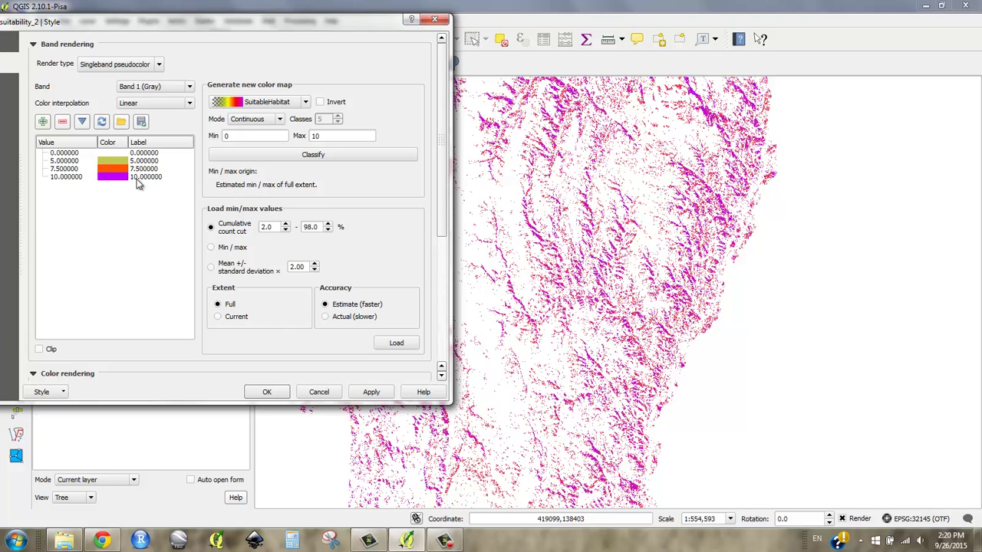
pyautogui.doubleClick(258, 136)
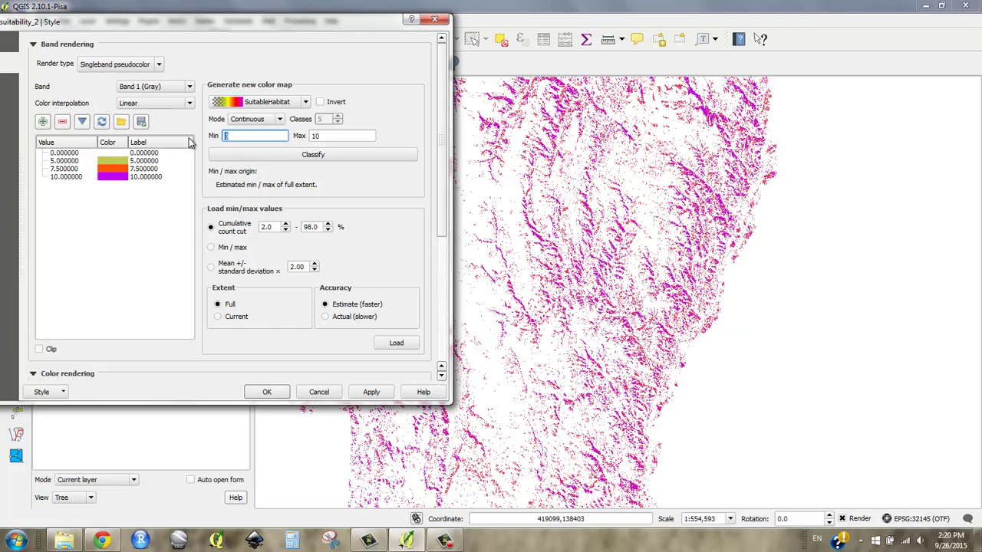
pyautogui.write('8')
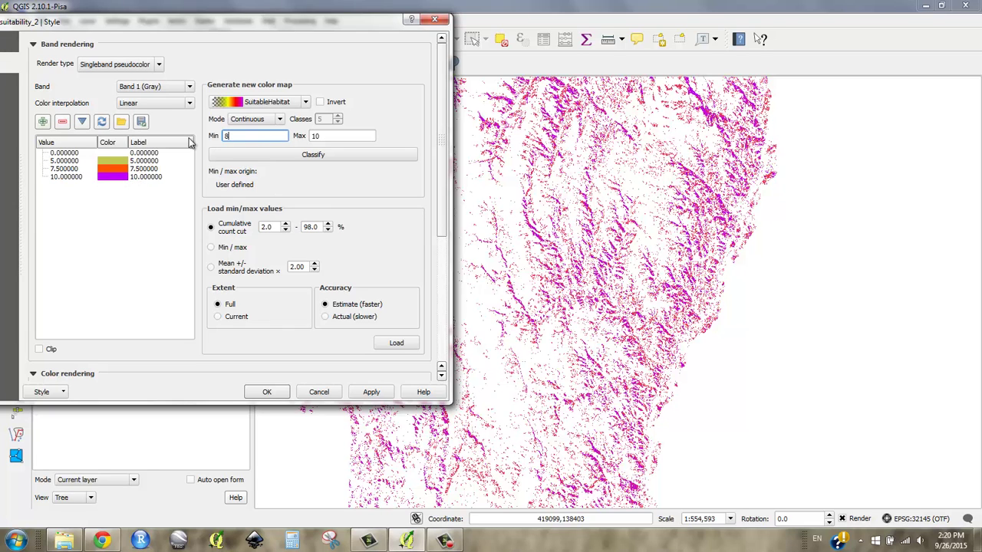
pyautogui.click(262, 158)
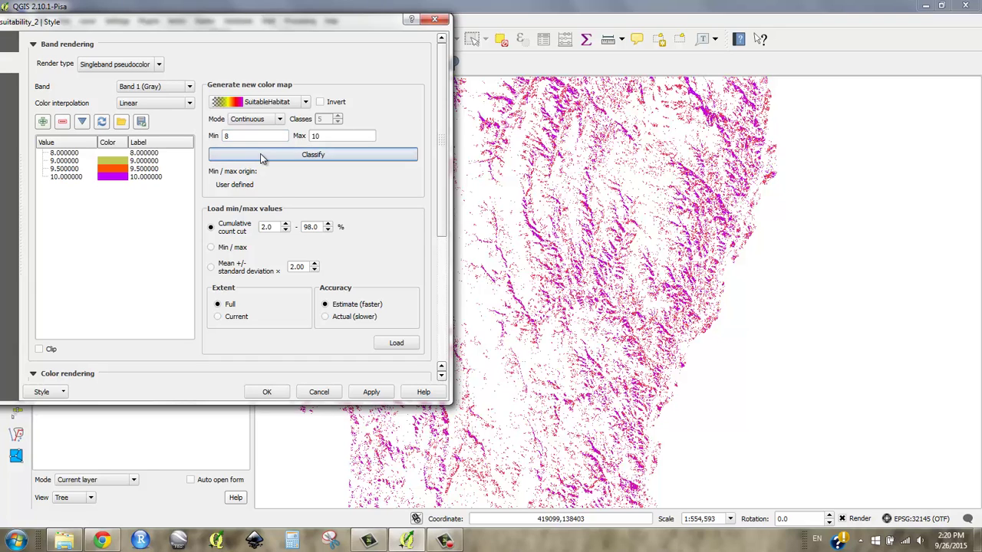
pyautogui.click(368, 394)
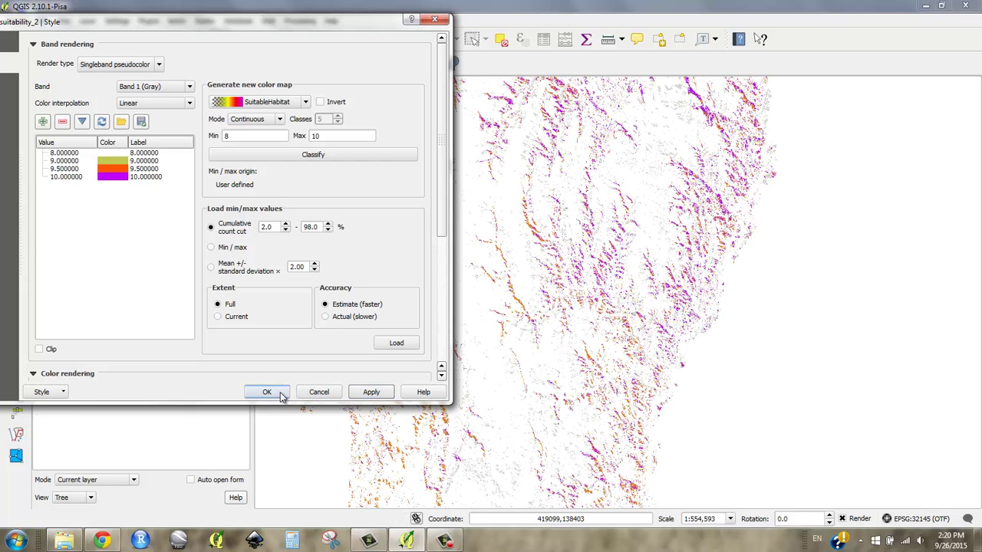
pyautogui.moveTo(288, 16); pyautogui.dragTo(232, 30)
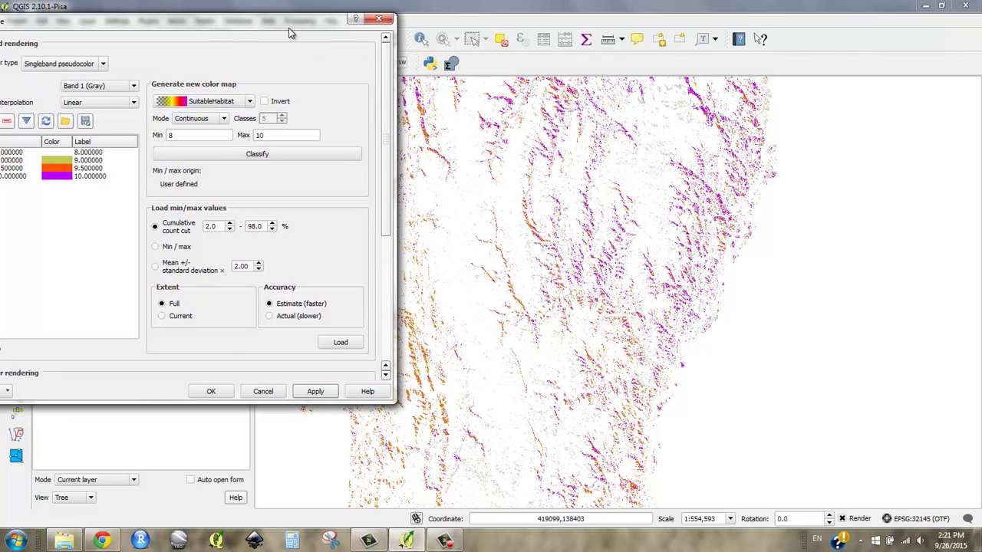
pyautogui.moveTo(288, 28); pyautogui.dragTo(460, 48)
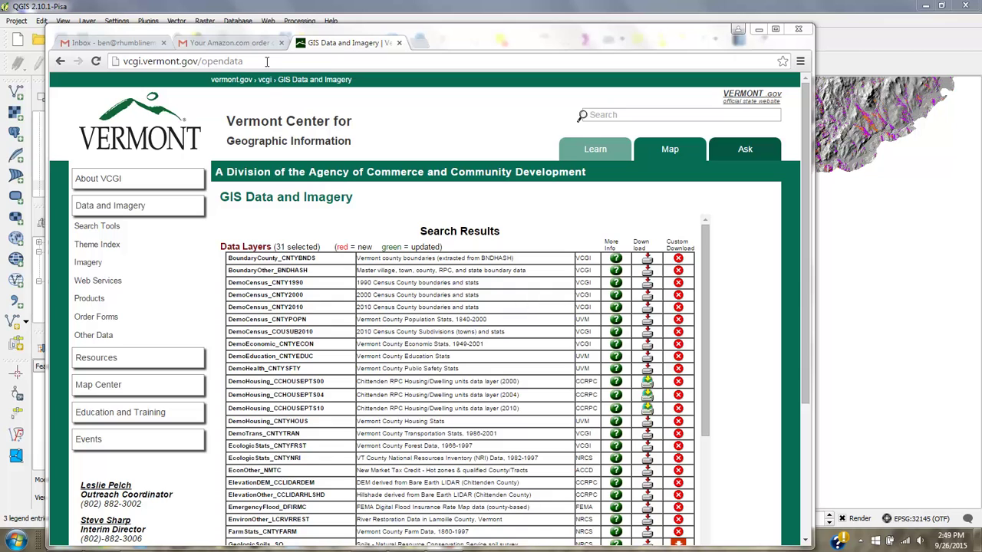
# Step: Search the VCGI portal for 'roads' and download the TransRoad_RDS dataset
pyautogui.moveTo(267, 61); pyautogui.dragTo(115, 62)
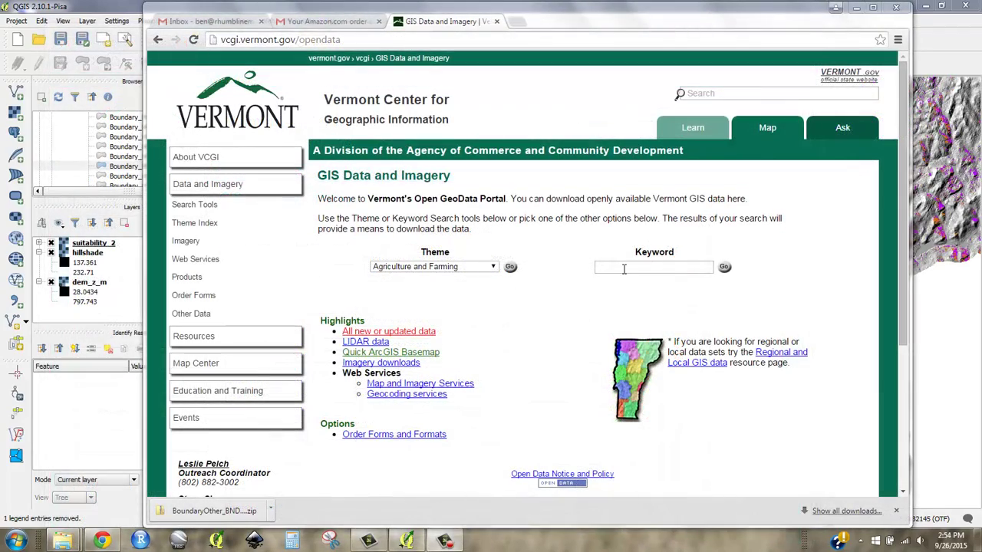
pyautogui.click(624, 268)
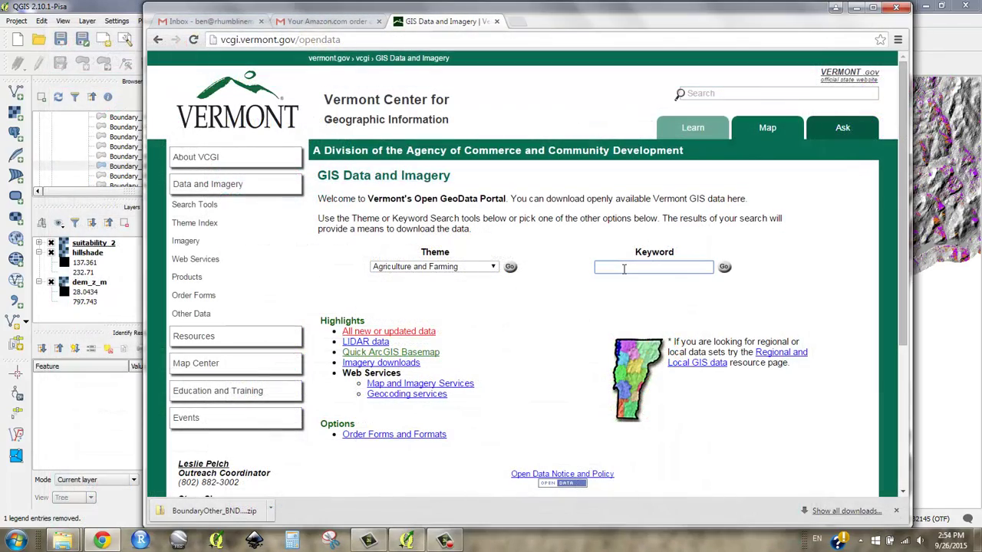
pyautogui.write('roads')
pyautogui.press('Return')
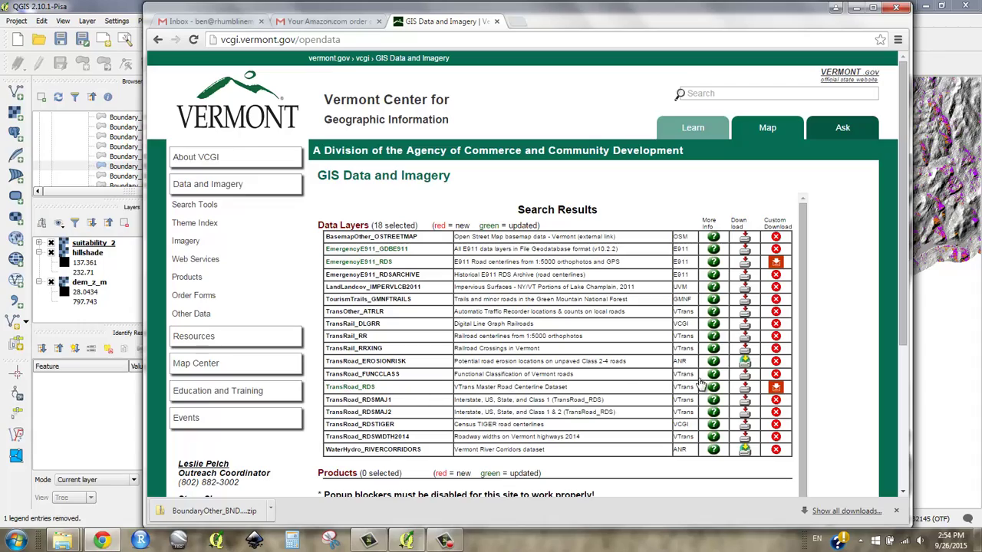
pyautogui.click(746, 393)
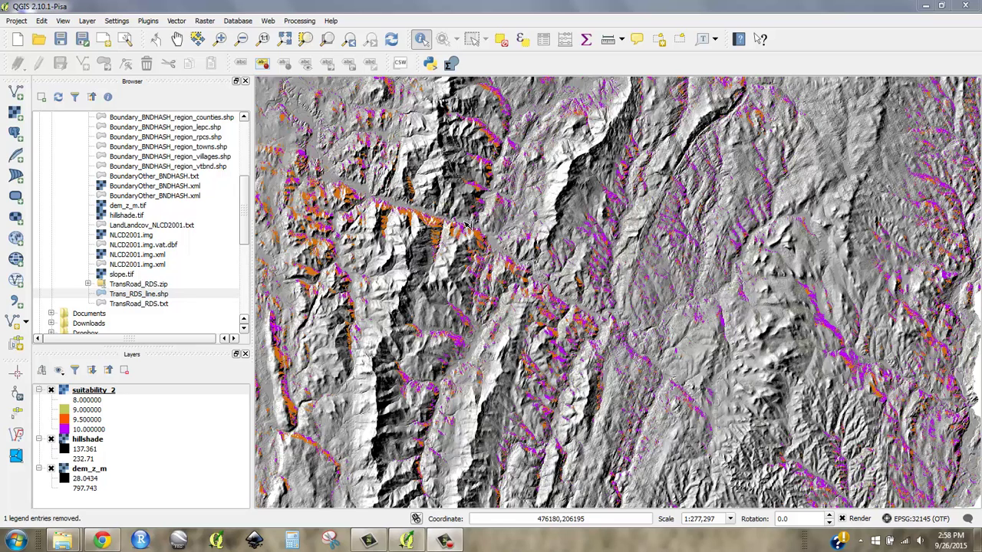
pyautogui.click(89, 474)
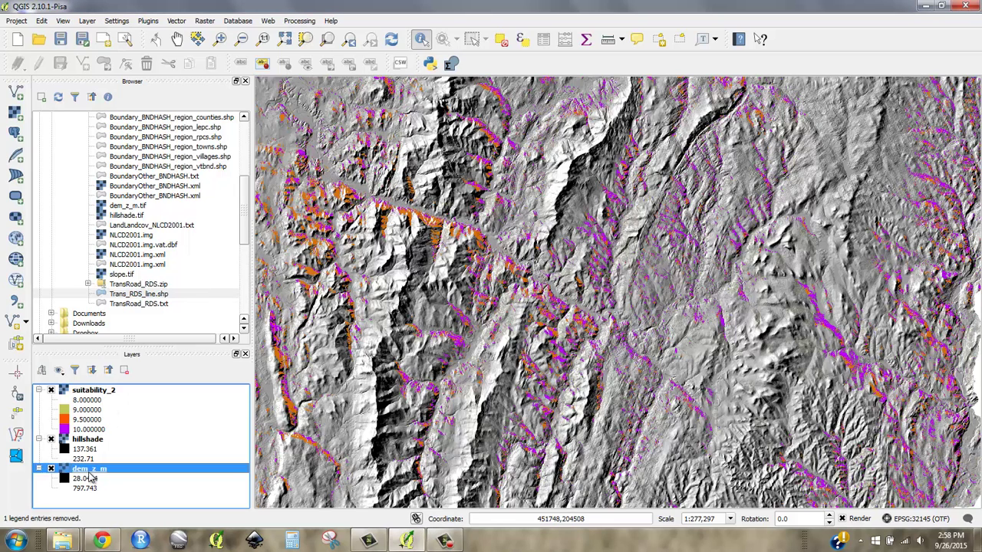
pyautogui.click(87, 438)
pyautogui.click(86, 392)
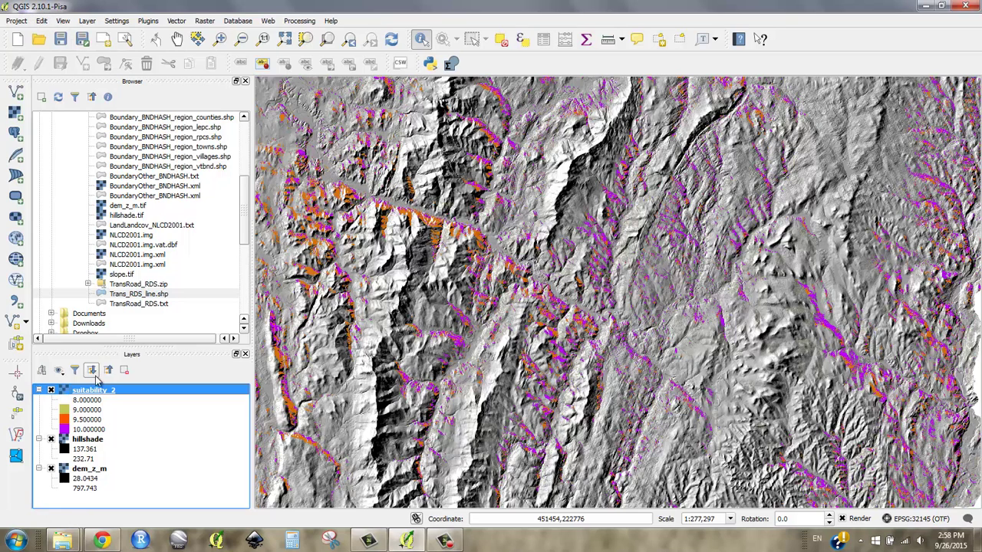
pyautogui.moveTo(244, 210); pyautogui.dragTo(251, 177)
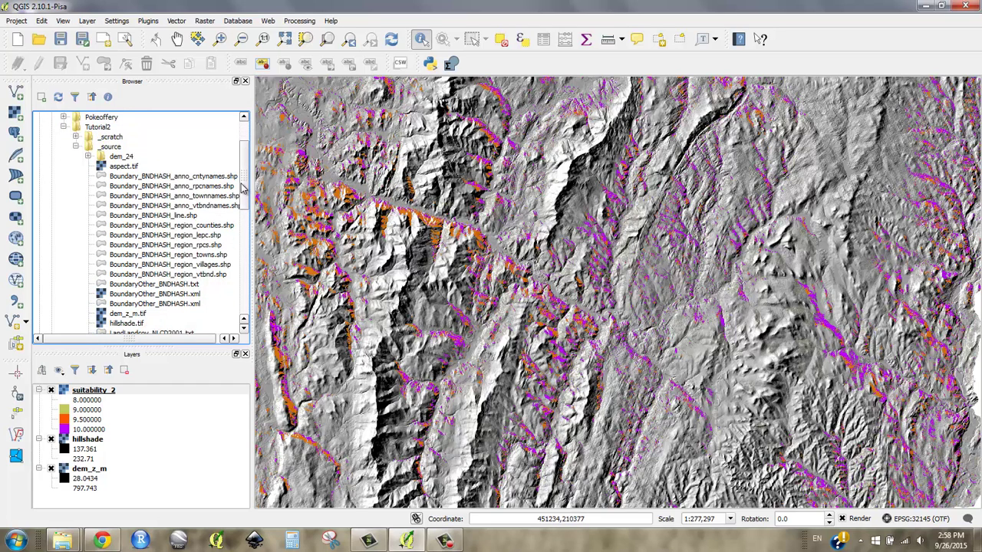
pyautogui.scroll(-1, 246, 186)
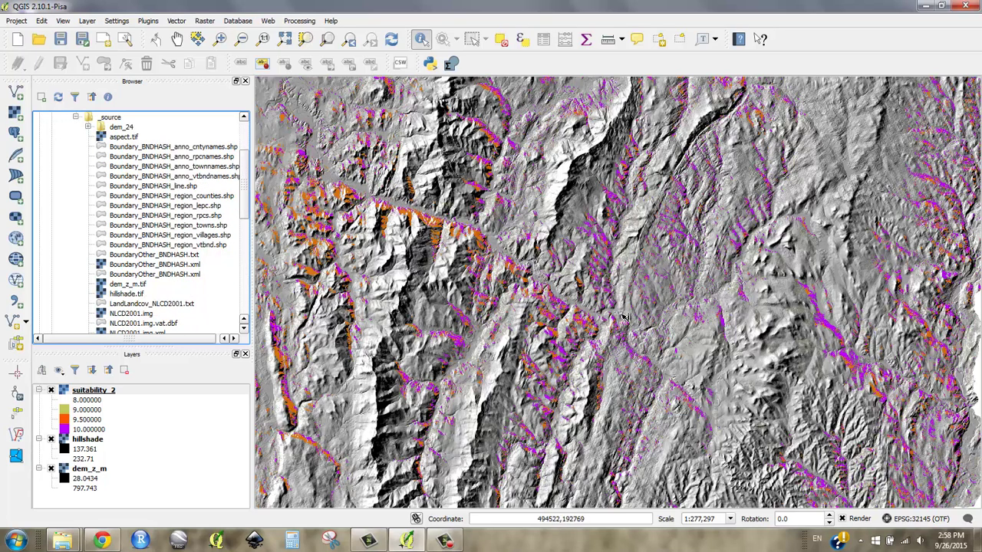
# Step: Save the project as FindingYellowBirch.qgs in the Desktop Tutorial2 folder
pyautogui.click(16, 21)
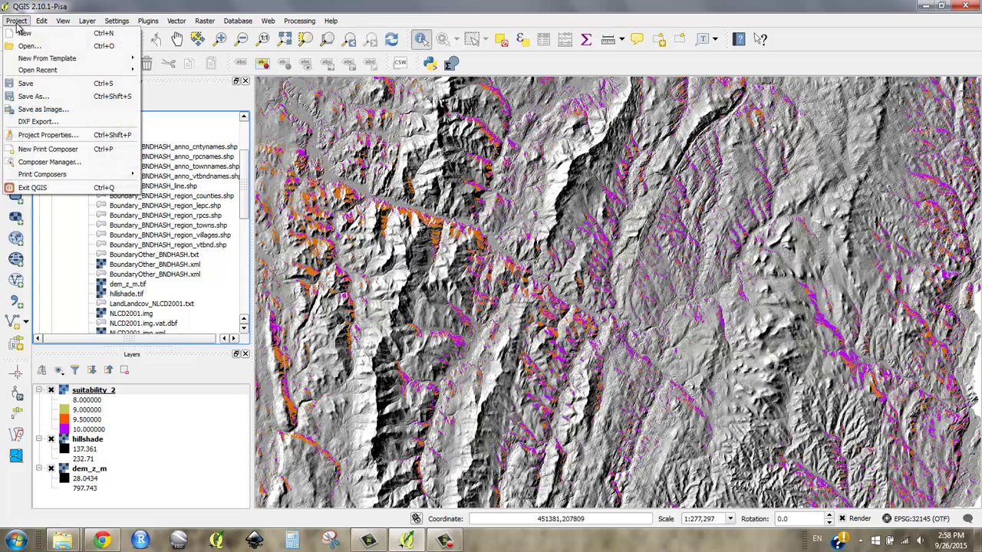
pyautogui.click(38, 85)
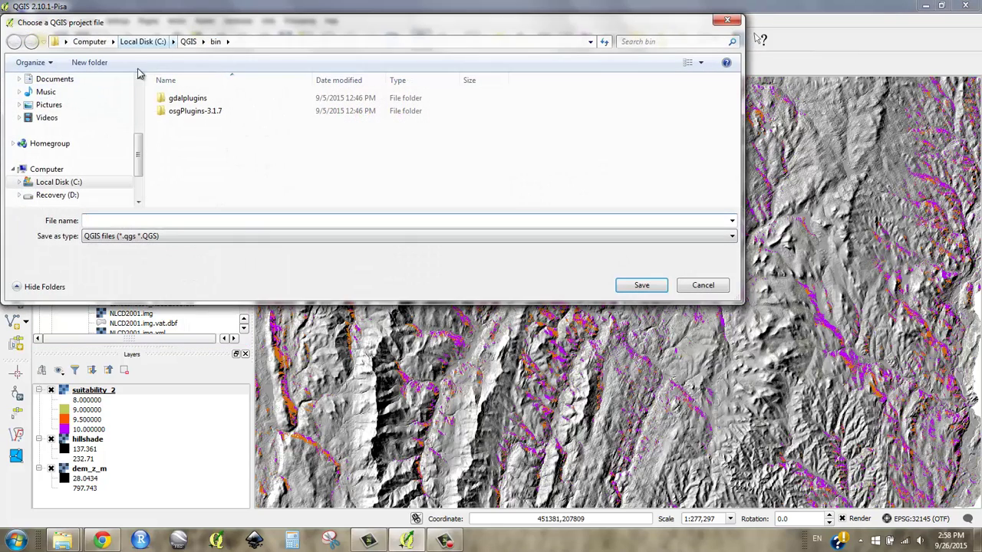
pyautogui.moveTo(140, 152); pyautogui.dragTo(138, 121)
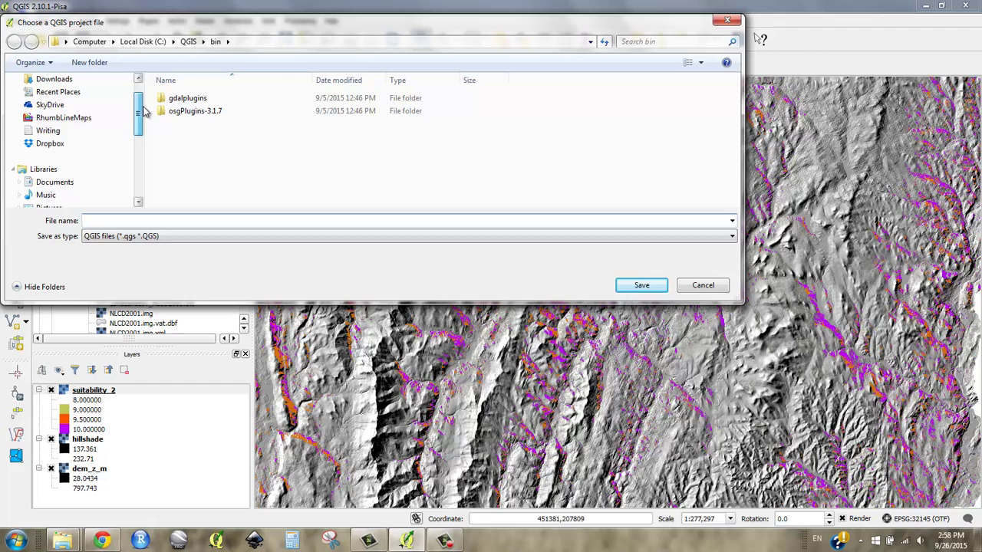
pyautogui.scroll(1, 87, 90)
pyautogui.click(91, 97)
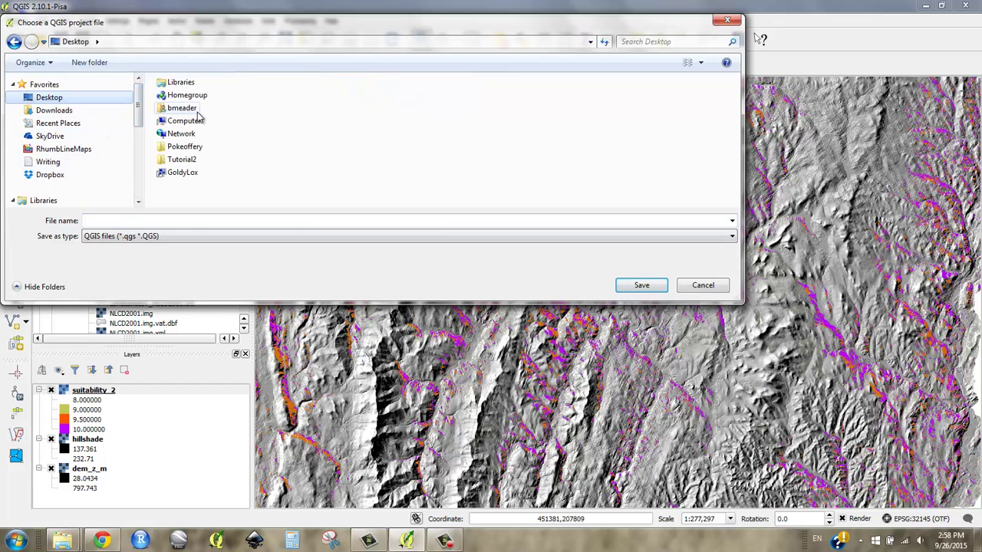
pyautogui.doubleClick(194, 160)
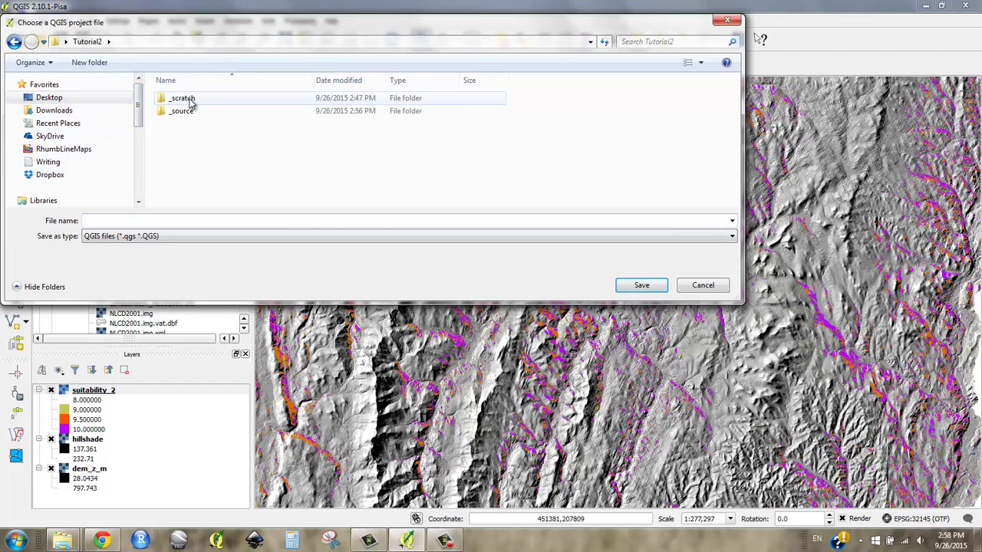
pyautogui.click(177, 220)
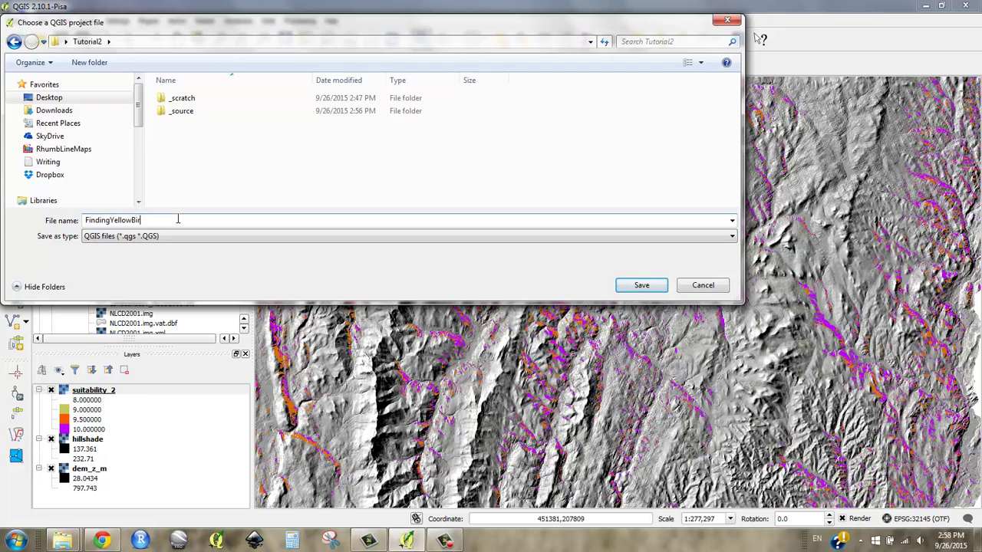
pyautogui.click(641, 285)
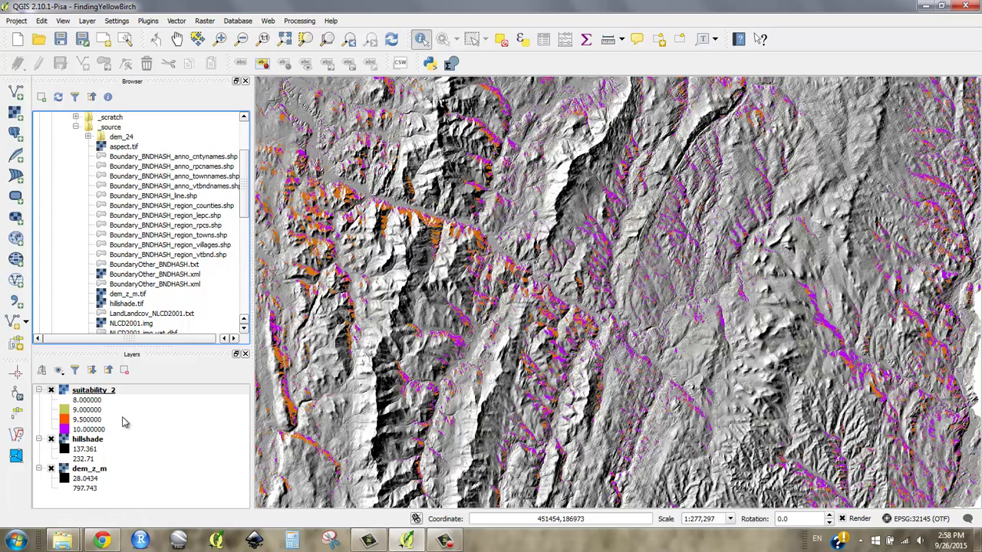
# Step: Hide suitability_2 and hillshade, then open the dem_z_m layer properties
pyautogui.click(51, 391)
pyautogui.click(51, 440)
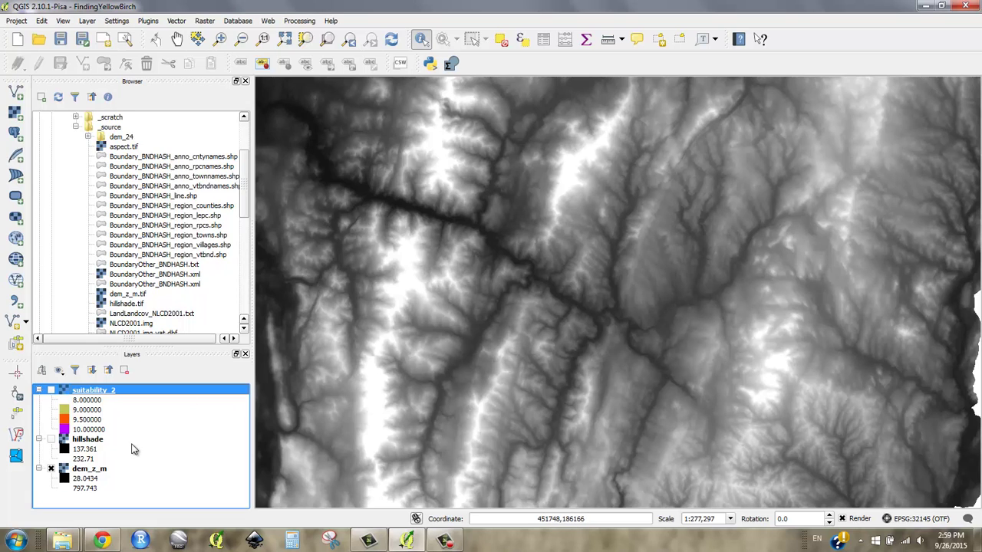
pyautogui.rightClick(87, 471)
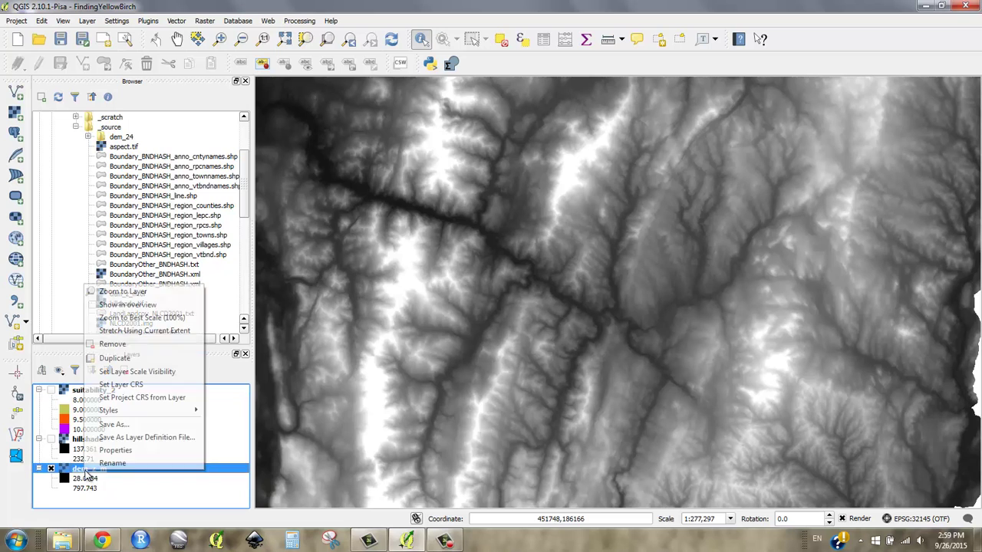
pyautogui.click(121, 453)
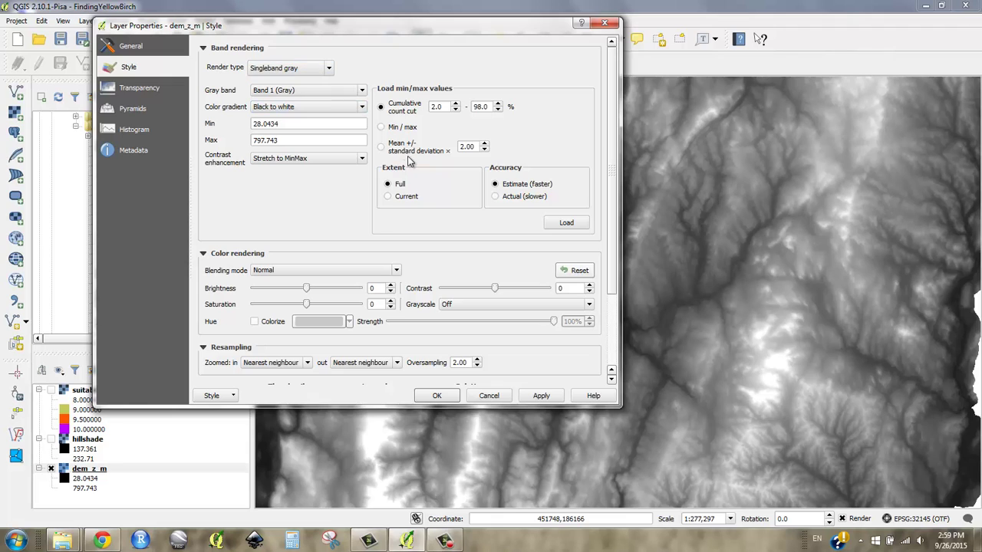
# Step: Render dem_z_m as singleband pseudocolor and create a new gradient colour ramp
pyautogui.click(326, 68)
pyautogui.click(318, 106)
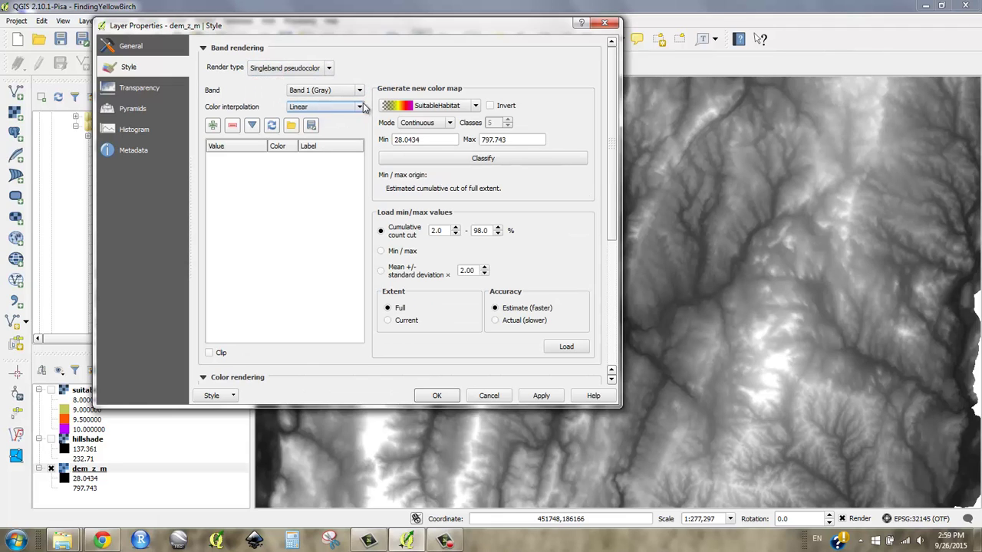
pyautogui.click(474, 106)
pyautogui.scroll(-3, 460, 169)
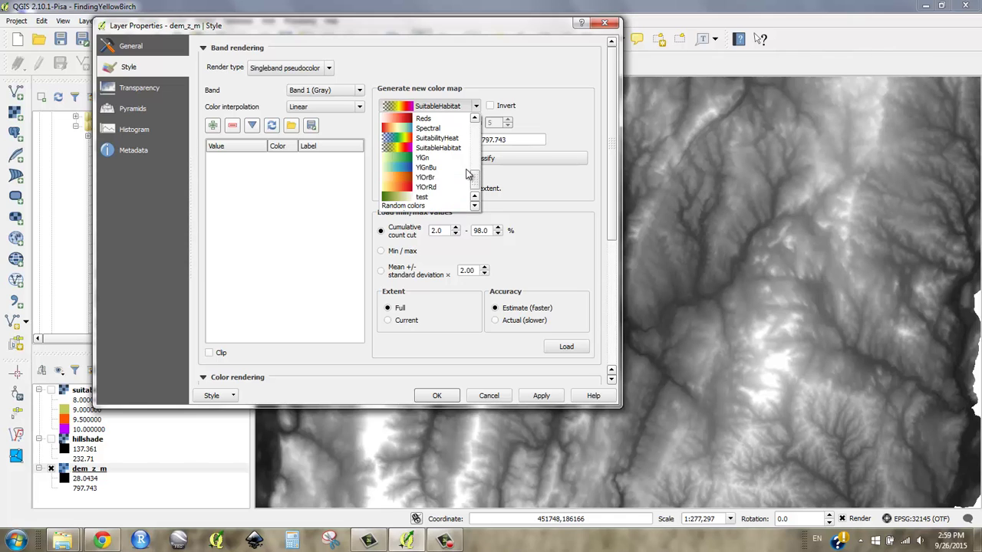
pyautogui.click(429, 204)
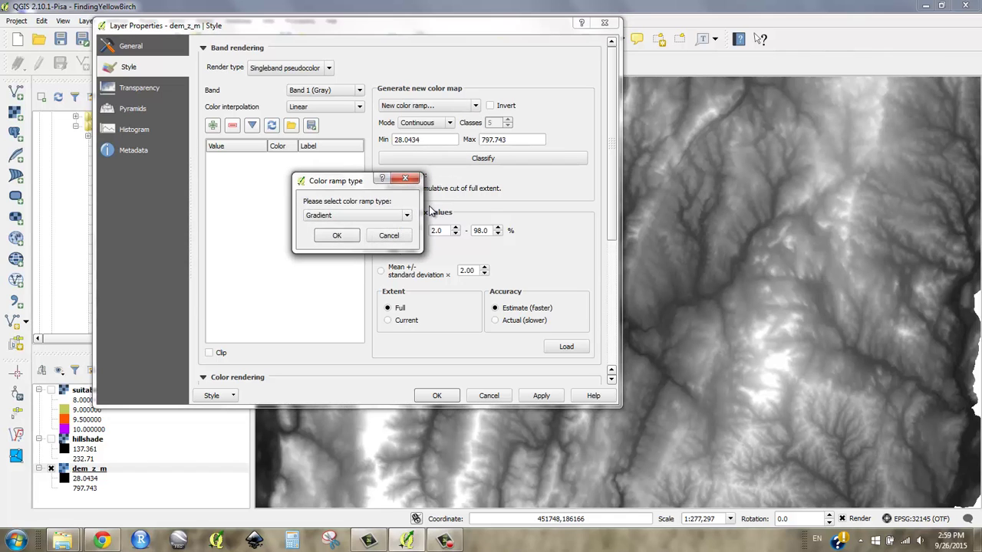
pyautogui.click(338, 236)
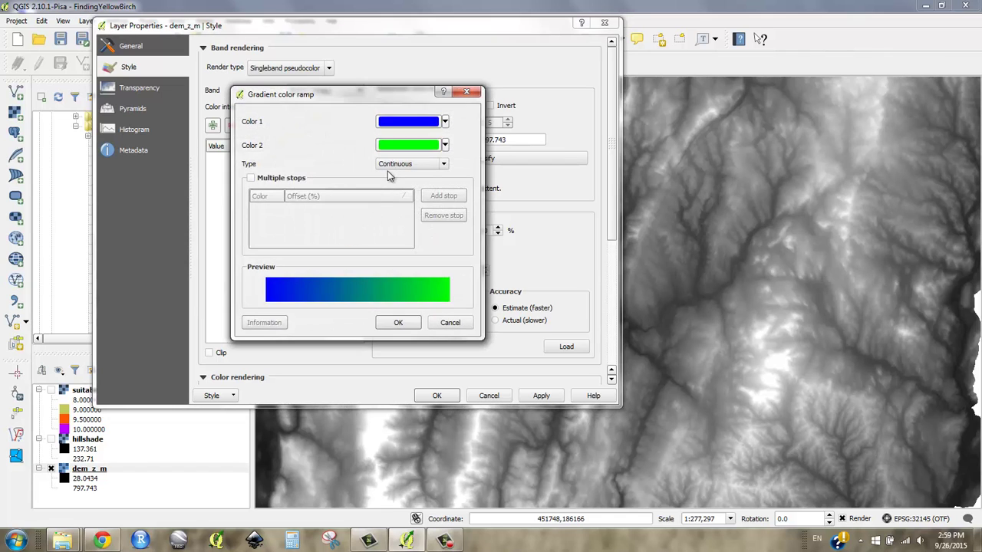
# Step: Set the gradient's start colour to tan (#c4ab83)
pyautogui.click(445, 123)
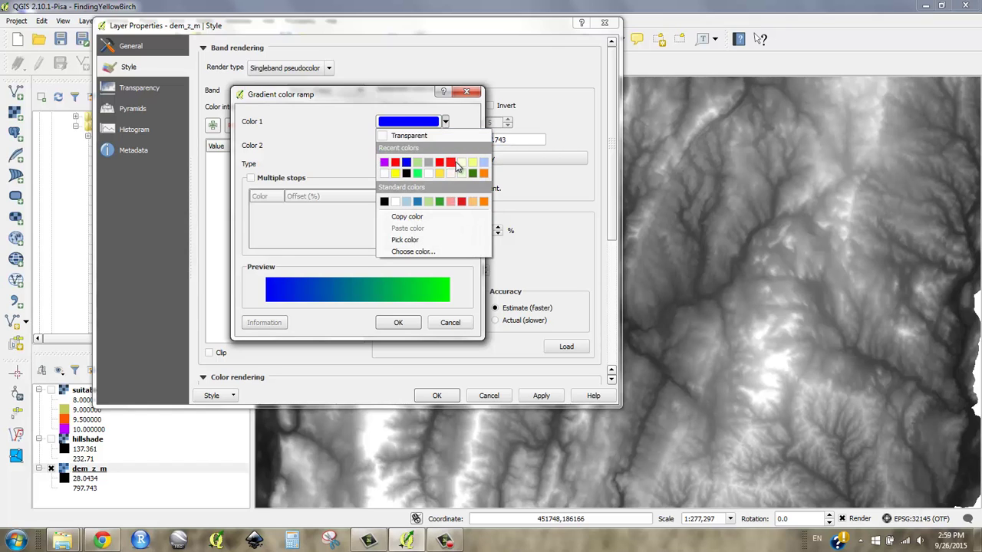
pyautogui.click(430, 251)
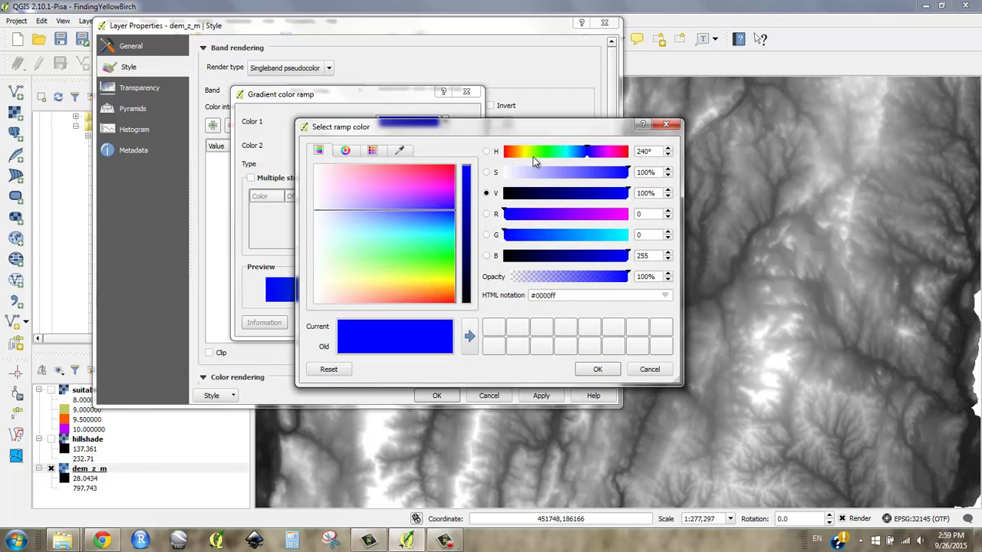
pyautogui.moveTo(534, 153); pyautogui.dragTo(545, 171)
pyautogui.moveTo(593, 194)
pyautogui.mouseDown()
pyautogui.moveTo(605, 202)
pyautogui.moveTo(595, 202)
pyautogui.mouseUp()
pyautogui.click(598, 372)
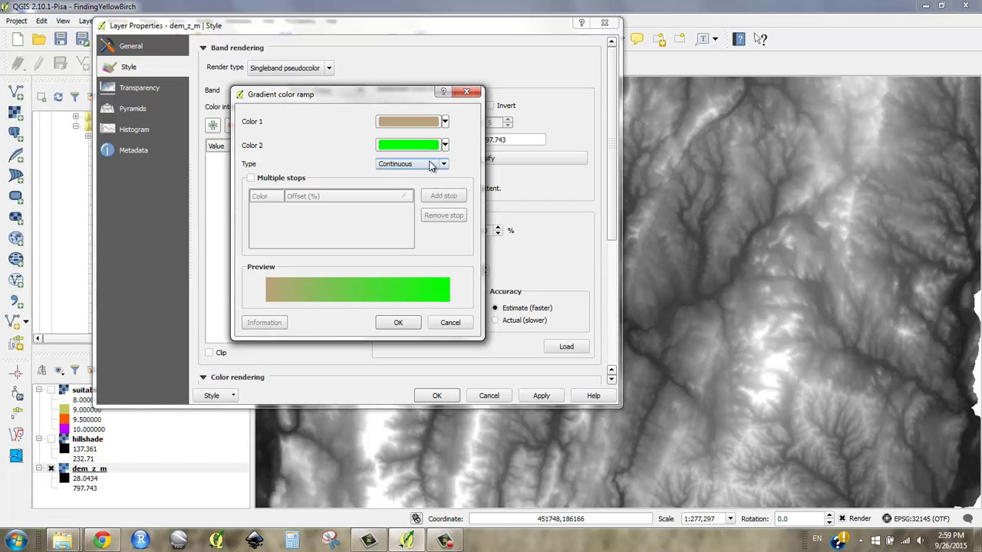
# Step: Enable multiple stops and add a muted green #69a567 stop at offset 50
pyautogui.click(253, 179)
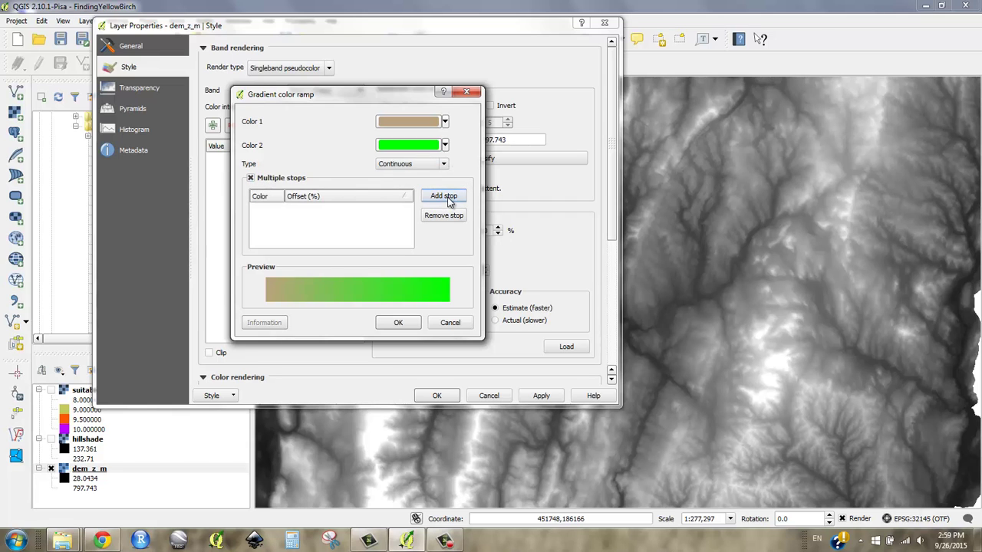
pyautogui.click(444, 196)
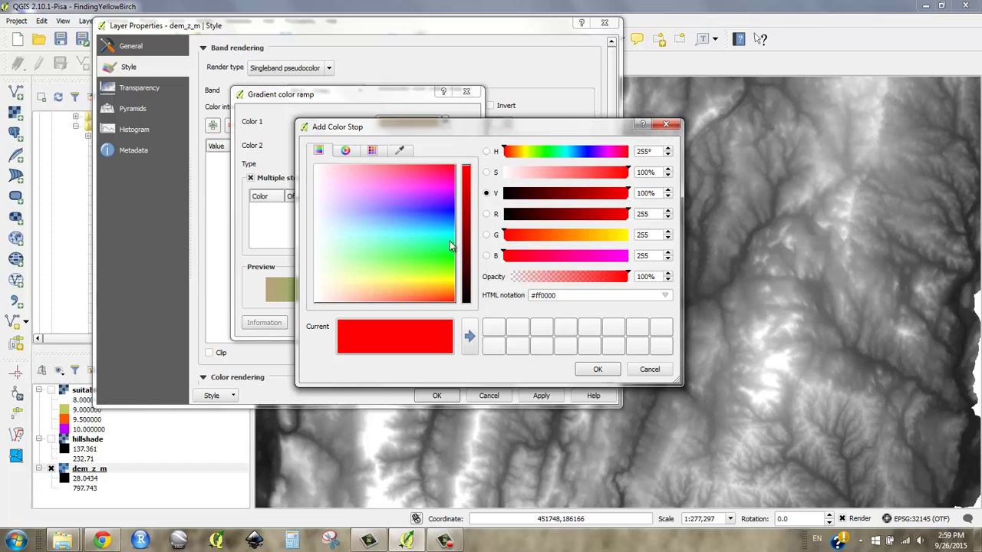
pyautogui.moveTo(535, 148); pyautogui.dragTo(546, 154)
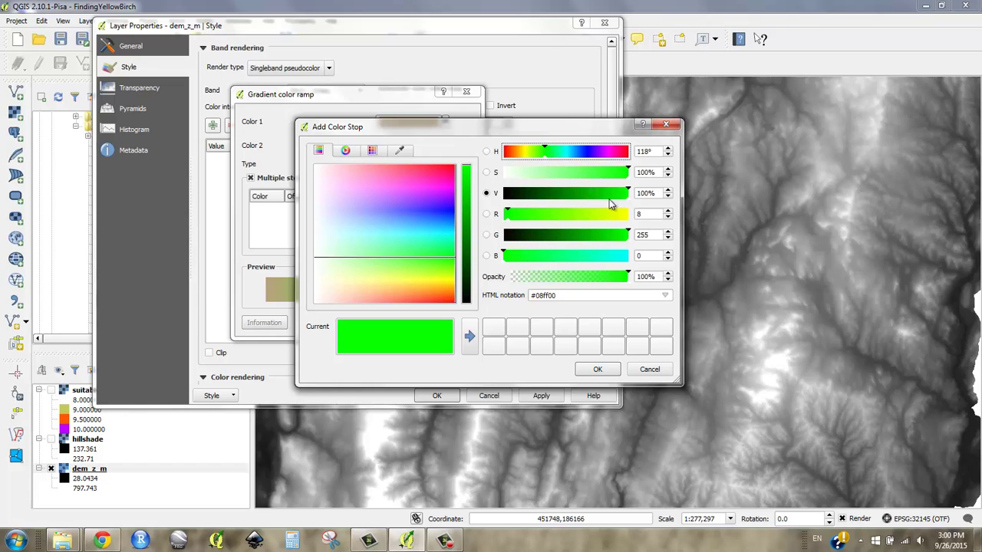
pyautogui.moveTo(619, 195); pyautogui.dragTo(606, 201)
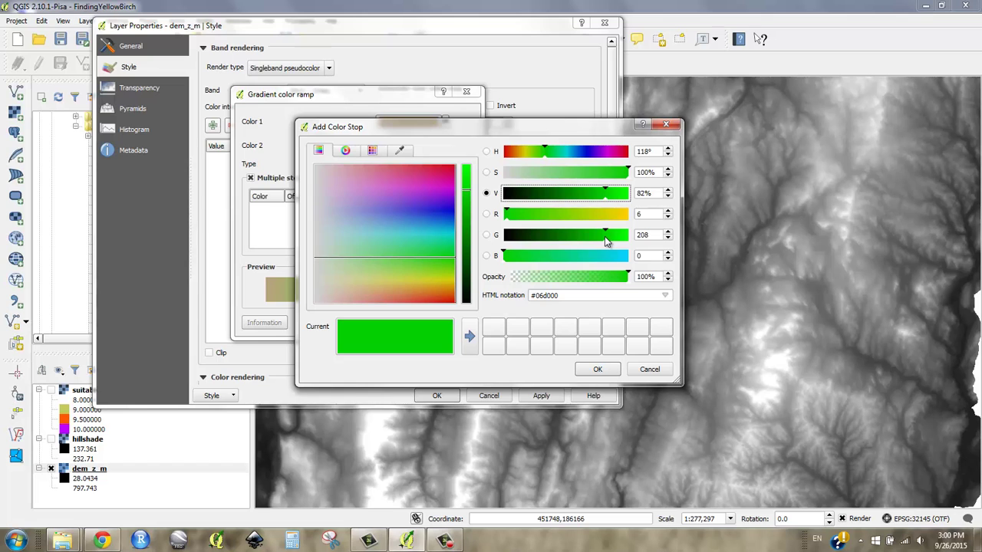
pyautogui.moveTo(605, 237); pyautogui.dragTo(596, 243)
pyautogui.moveTo(597, 173); pyautogui.dragTo(550, 182)
pyautogui.moveTo(469, 215); pyautogui.dragTo(470, 218)
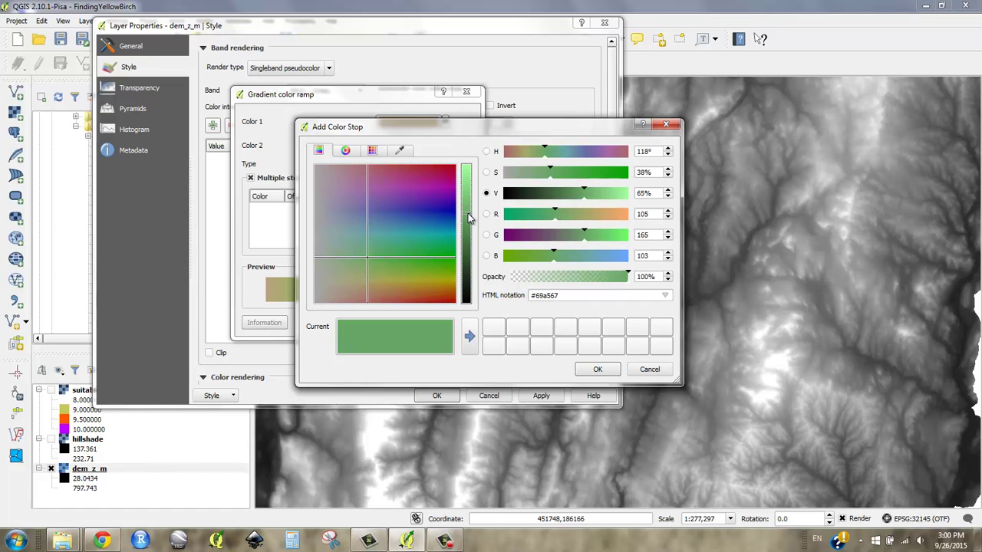
pyautogui.click(597, 369)
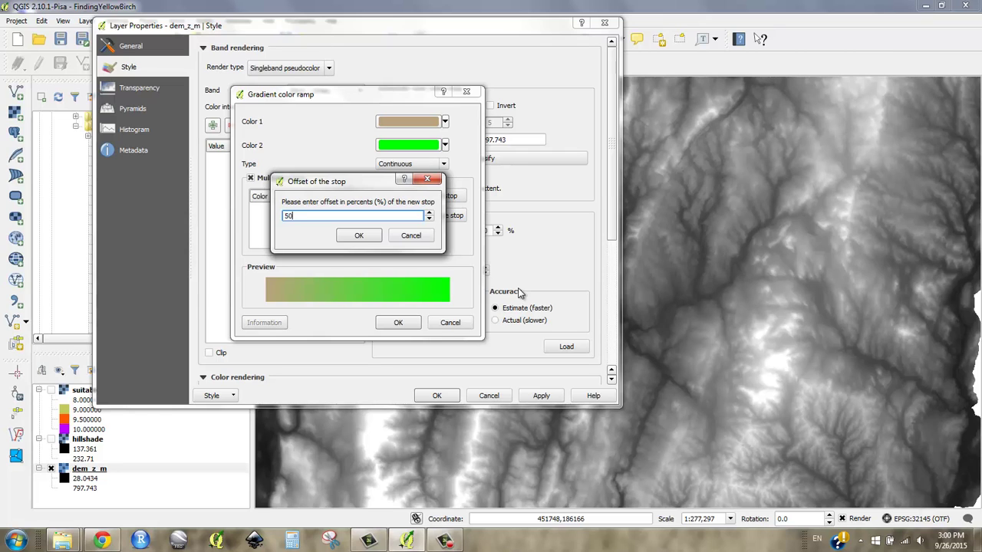
pyautogui.write('50')
pyautogui.click(358, 237)
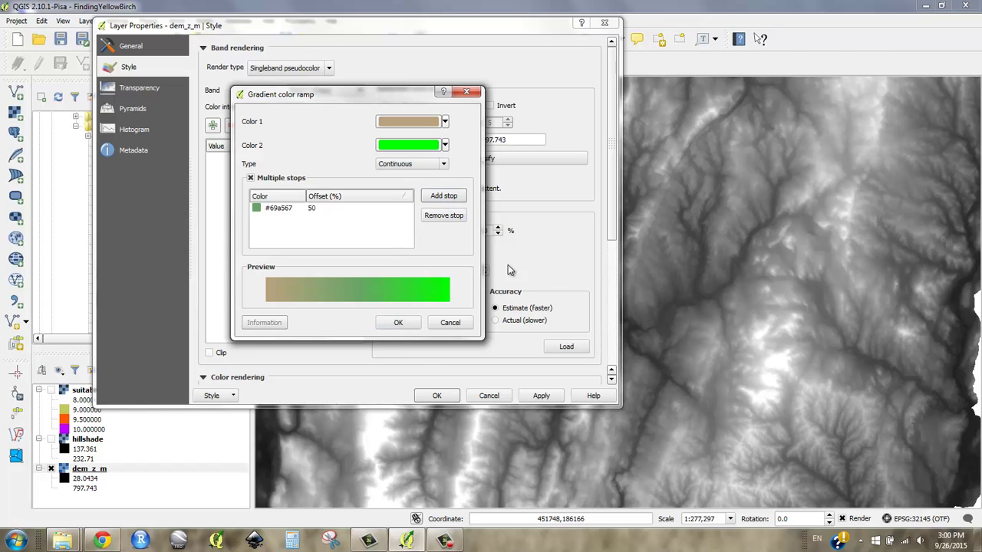
# Step: Add an olive green #5b8310 colour stop at 75% to the gradient ramp
pyautogui.click(451, 197)
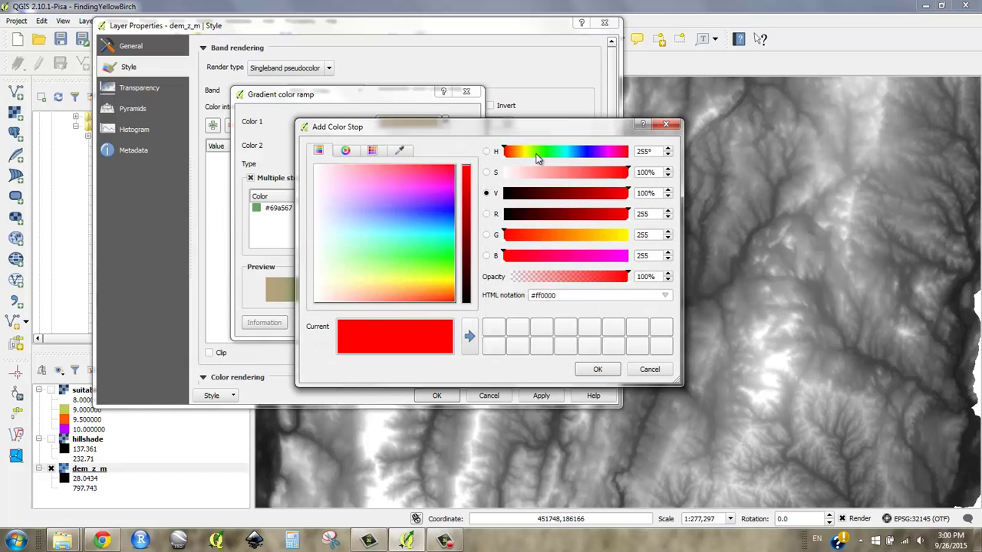
pyautogui.moveTo(534, 151)
pyautogui.mouseDown()
pyautogui.moveTo(546, 153)
pyautogui.moveTo(535, 159)
pyautogui.mouseUp()
pyautogui.moveTo(562, 198); pyautogui.dragTo(569, 197)
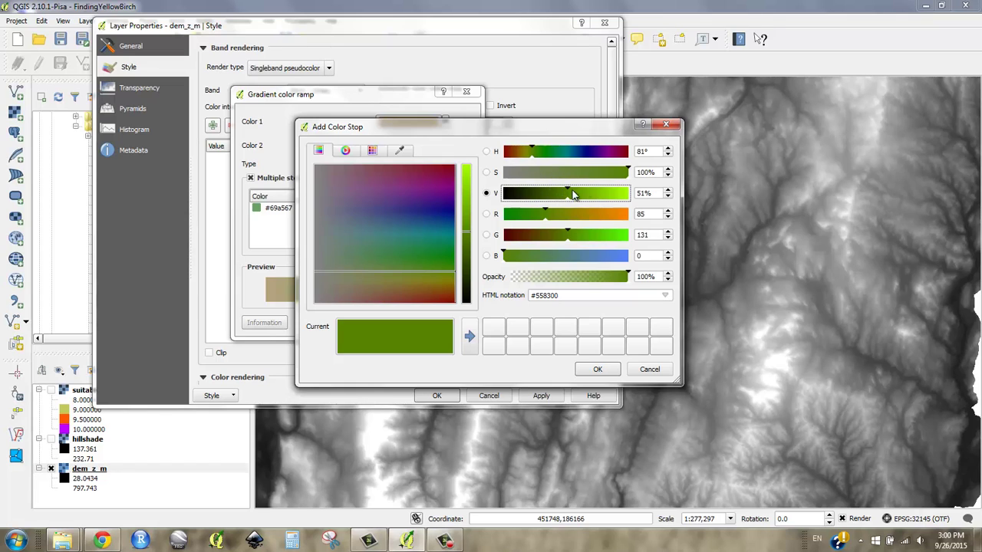
pyautogui.click(613, 172)
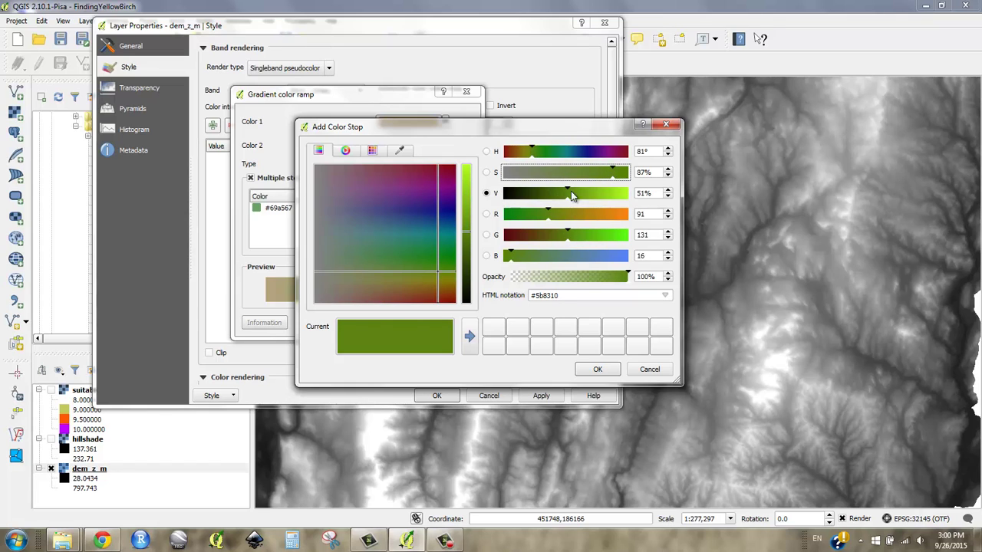
pyautogui.click(597, 369)
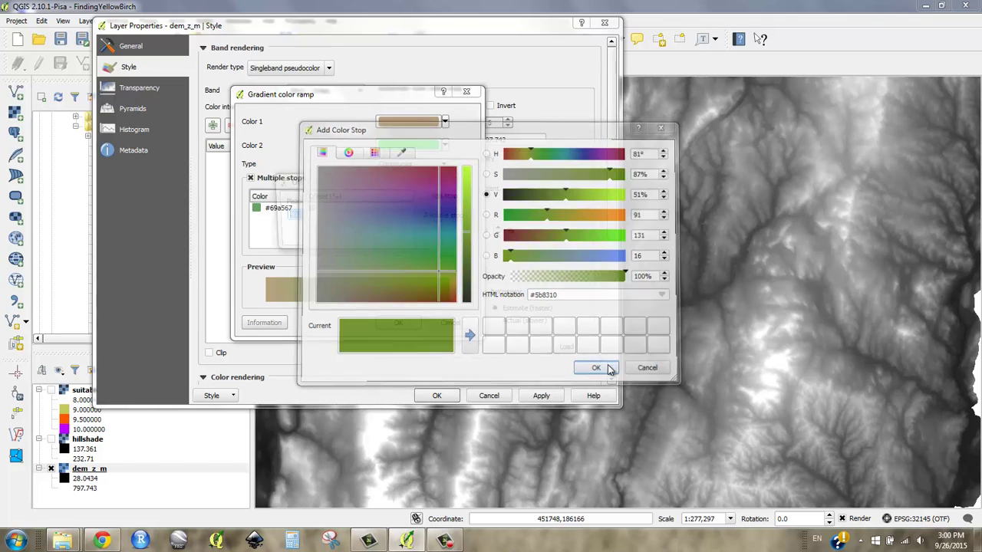
pyautogui.write('75')
pyautogui.click(360, 236)
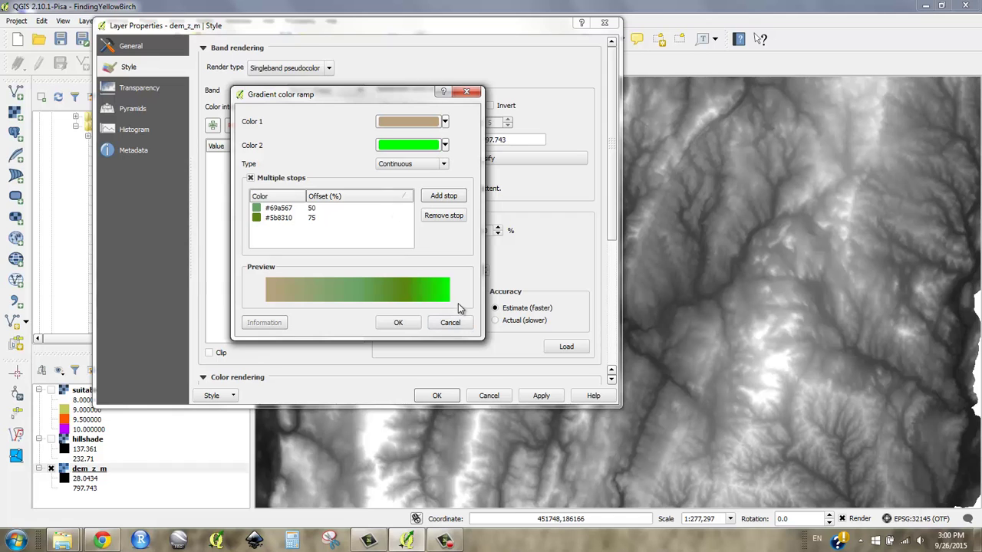
# Step: Set the ramp's end colour to light grey #cacaca
pyautogui.click(427, 148)
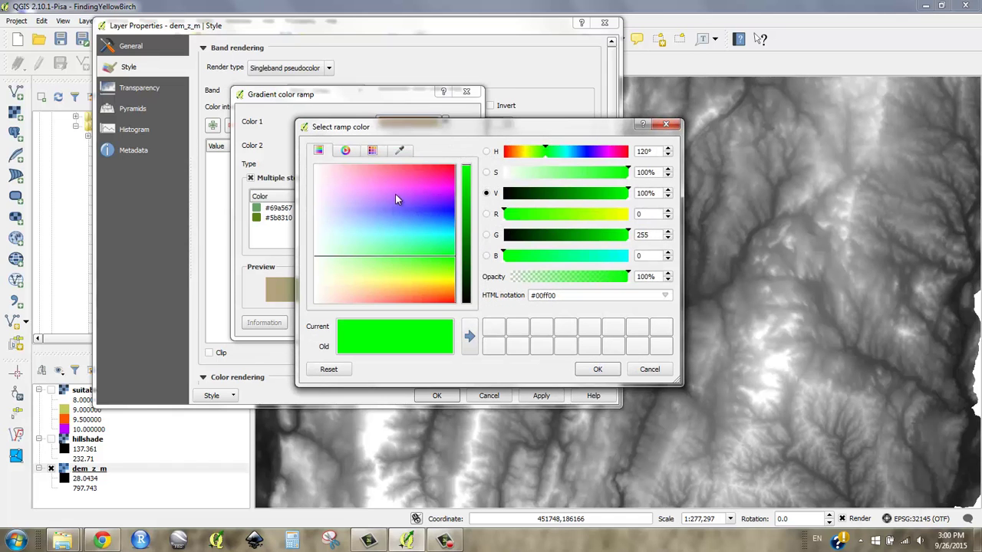
pyautogui.moveTo(397, 197); pyautogui.dragTo(314, 250)
pyautogui.click(618, 194)
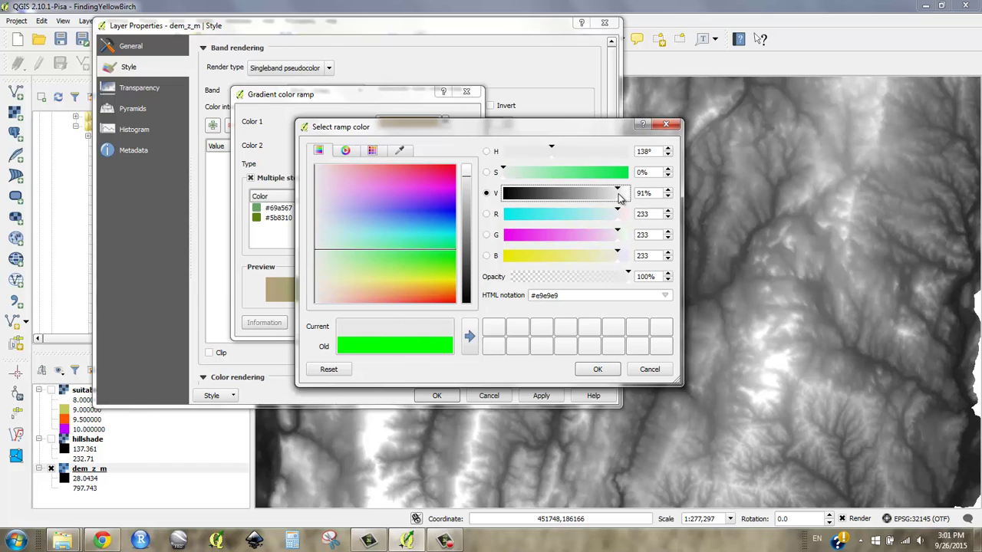
pyautogui.moveTo(617, 197); pyautogui.dragTo(602, 199)
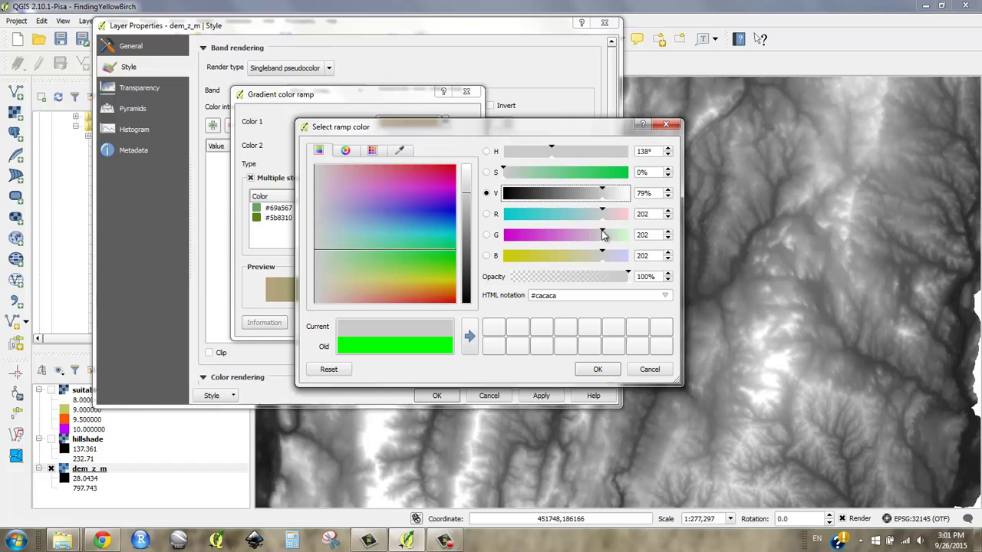
pyautogui.click(599, 370)
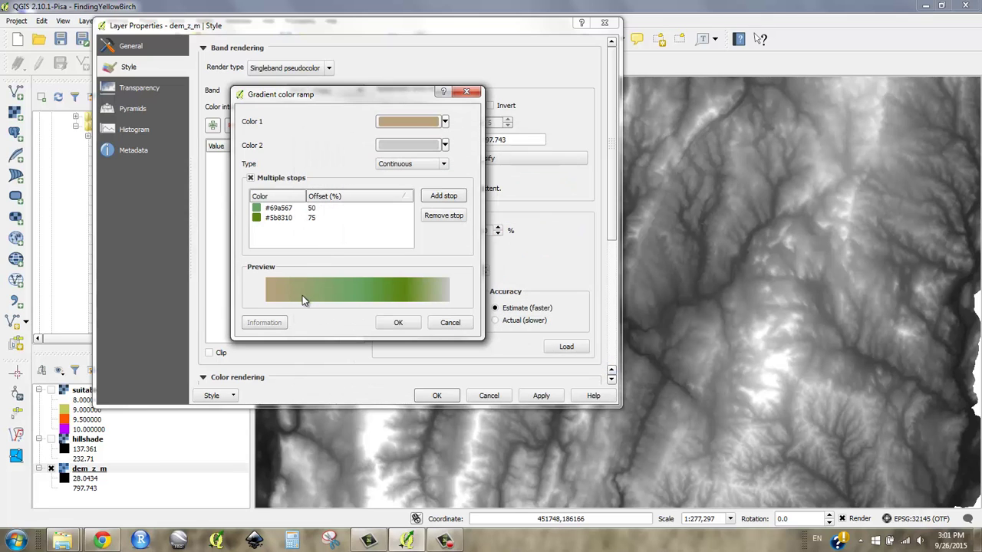
# Step: Save the finished gradient ramp under the name VermontHypso
pyautogui.click(408, 324)
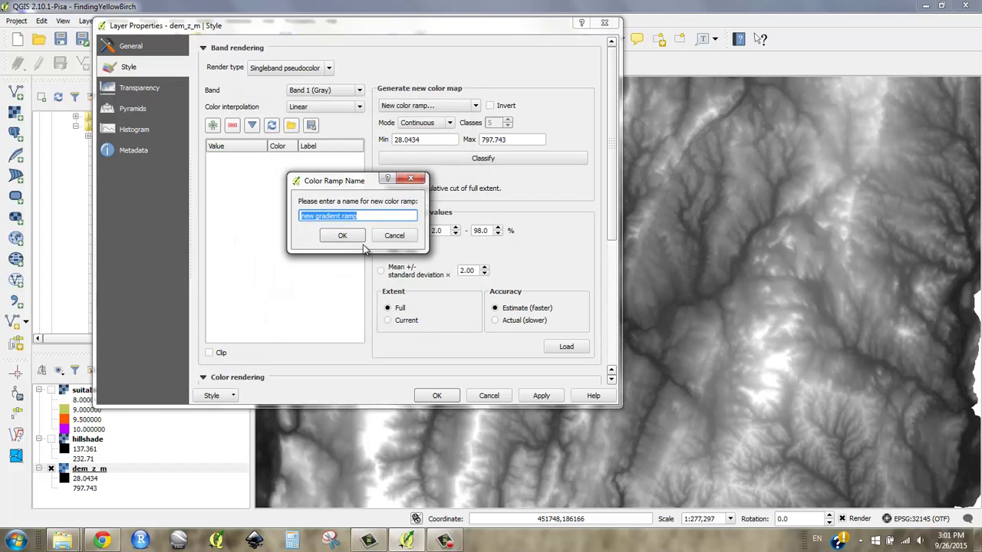
pyautogui.write('VermontHypso')
pyautogui.click(343, 236)
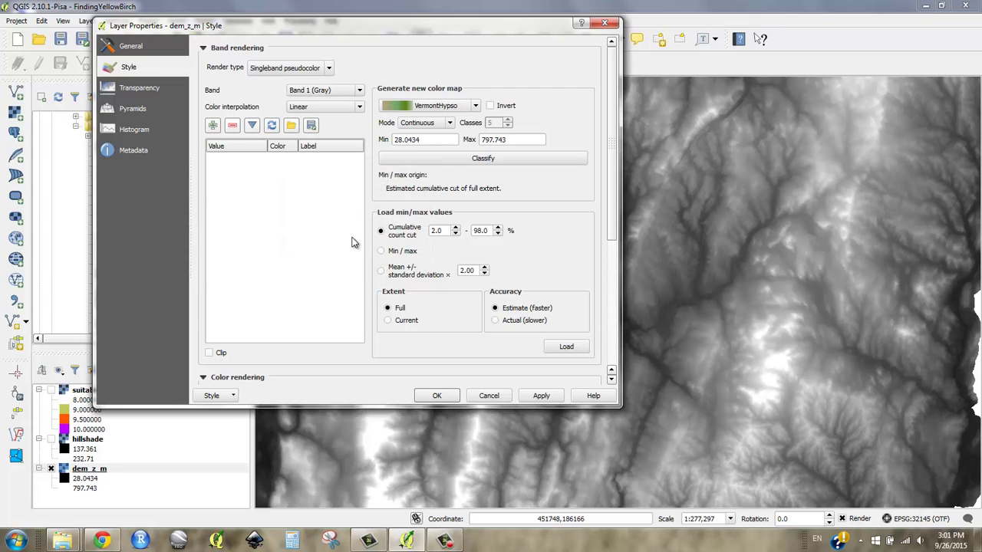
# Step: Load the 78.6384–1220.42 min/max range, classify dem_z_m into four VermontHypso classes, and apply
pyautogui.click(405, 252)
pyautogui.moveTo(482, 32)
pyautogui.mouseDown()
pyautogui.moveTo(101, 37)
pyautogui.moveTo(463, 35)
pyautogui.mouseUp()
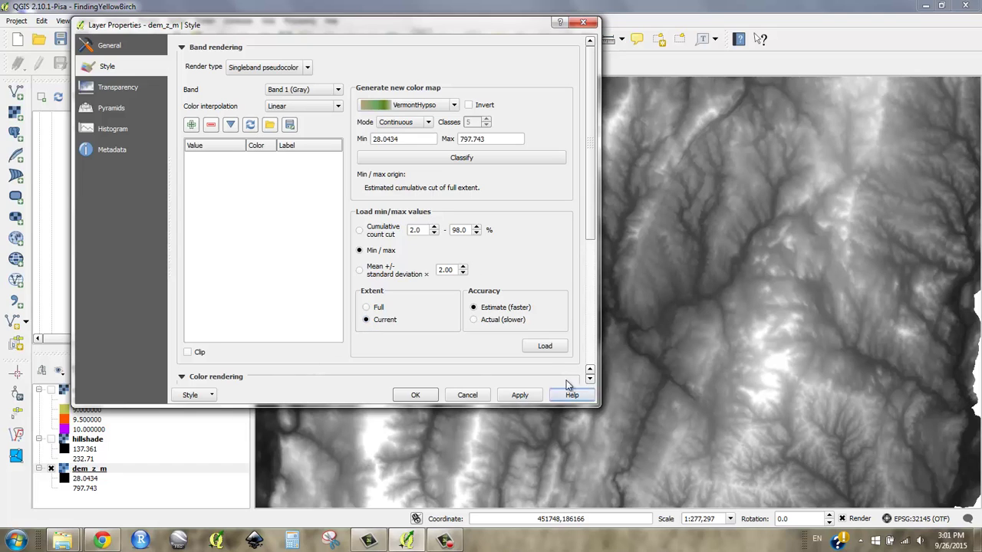
pyautogui.click(547, 350)
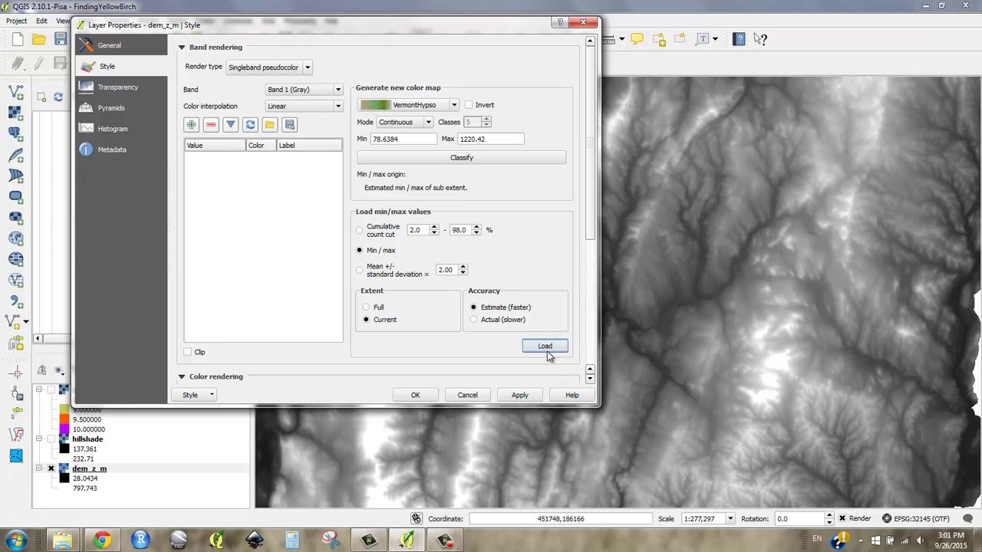
pyautogui.click(429, 159)
pyautogui.click(532, 397)
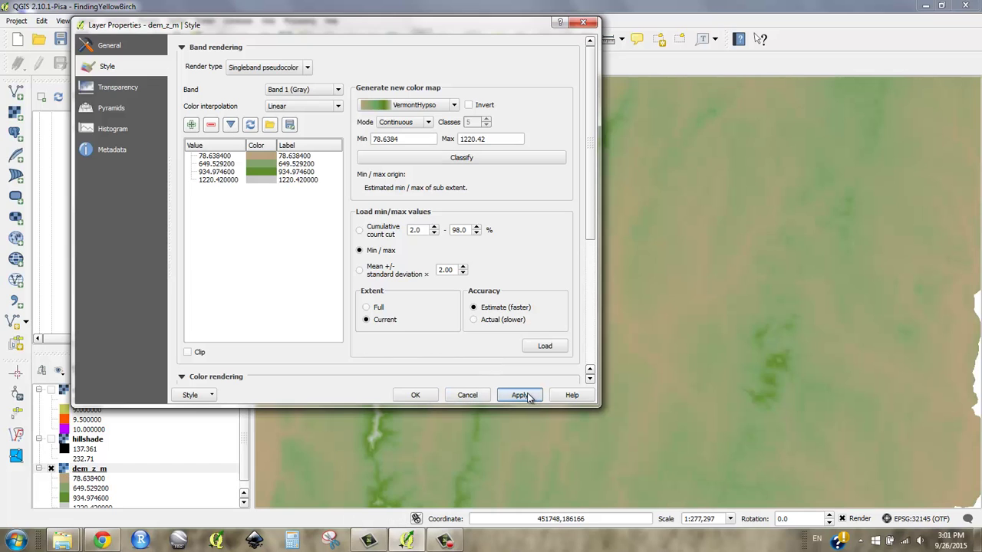
# Step: Recolour the 649.529200 elevation class to bright green #3adc28 and apply it to the map
pyautogui.moveTo(481, 31); pyautogui.dragTo(156, 41)
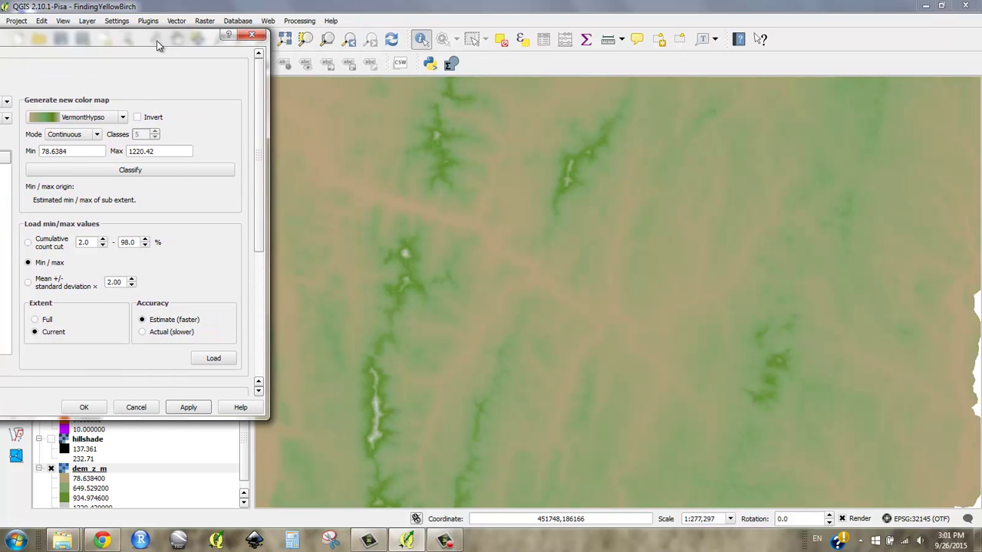
pyautogui.moveTo(157, 40); pyautogui.dragTo(380, 24)
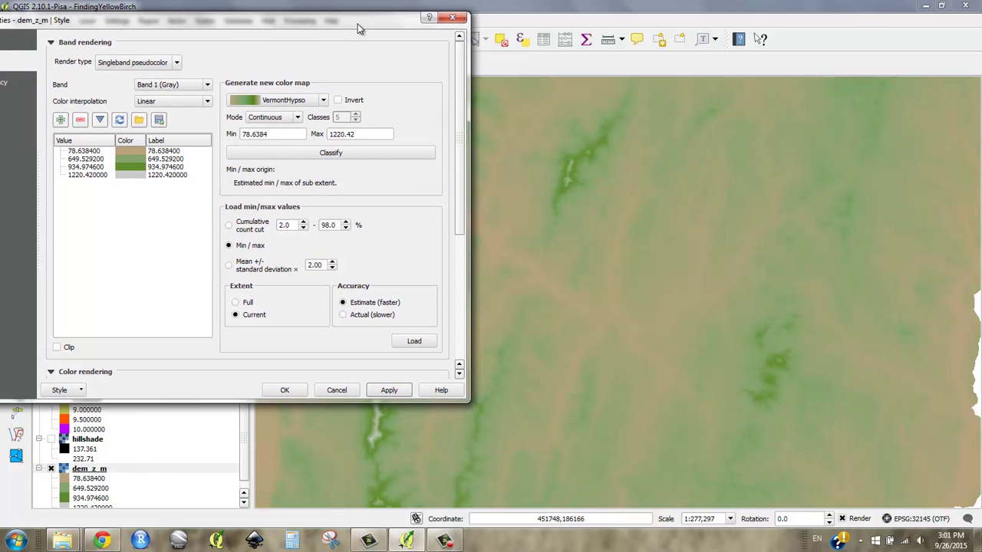
pyautogui.click(131, 160)
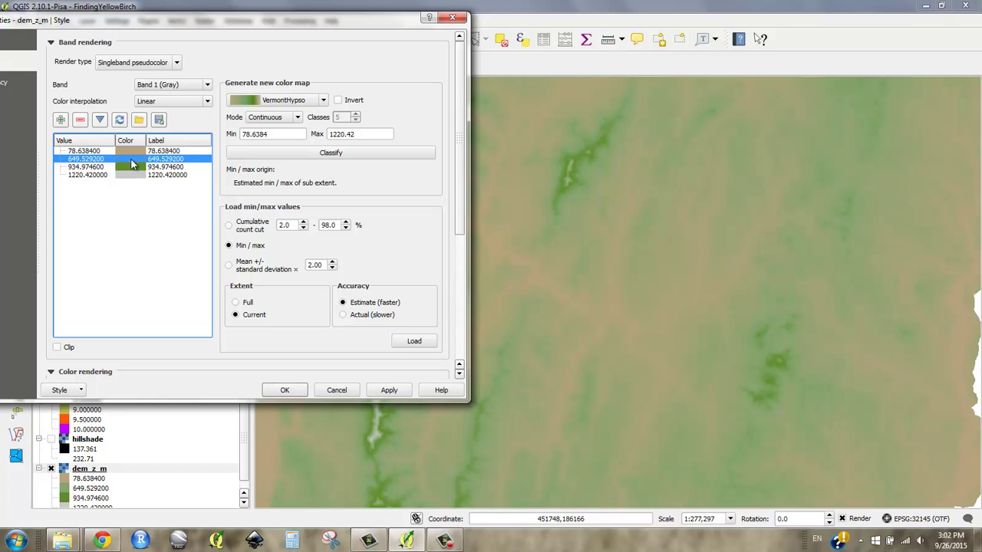
pyautogui.doubleClick(132, 160)
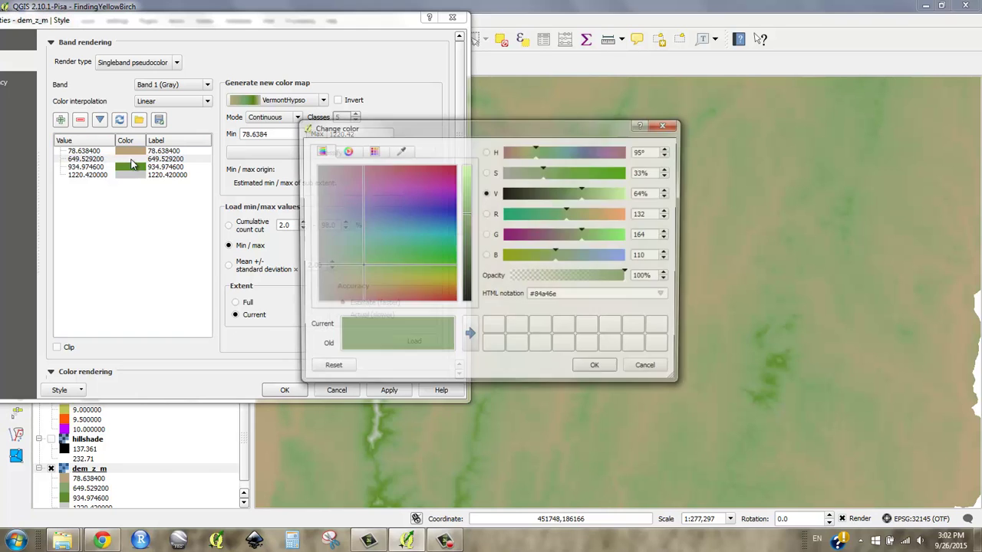
pyautogui.click(420, 260)
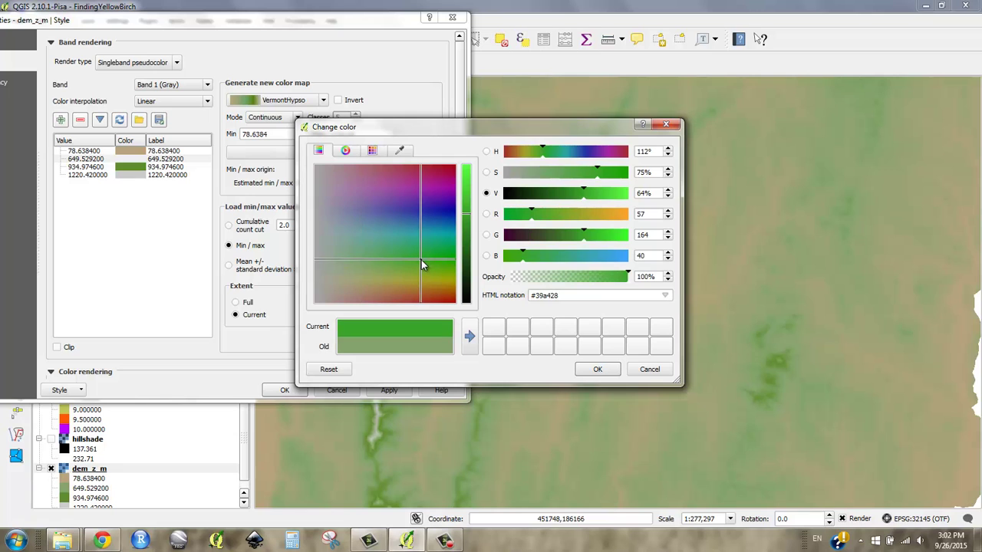
pyautogui.moveTo(421, 261); pyautogui.dragTo(429, 259)
pyautogui.click(467, 184)
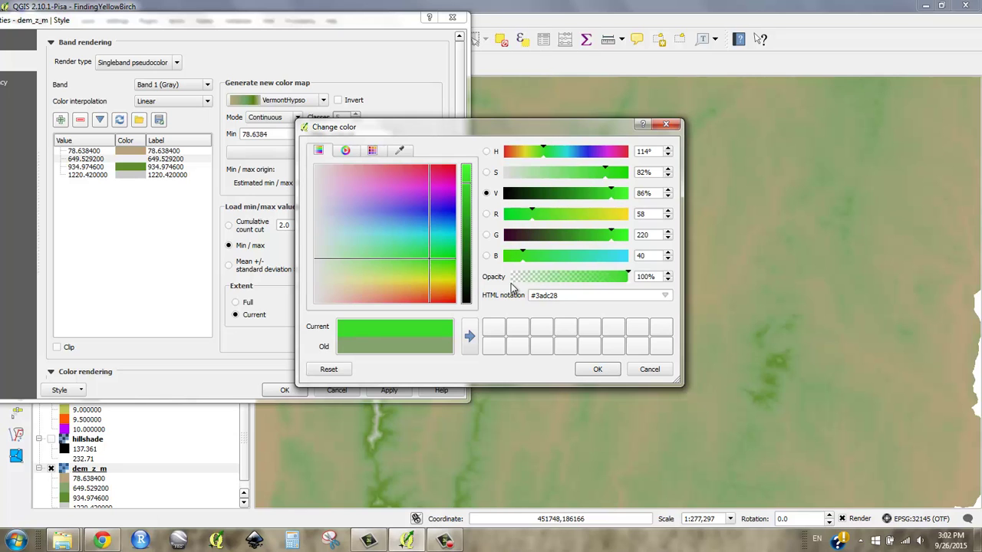
pyautogui.click(598, 371)
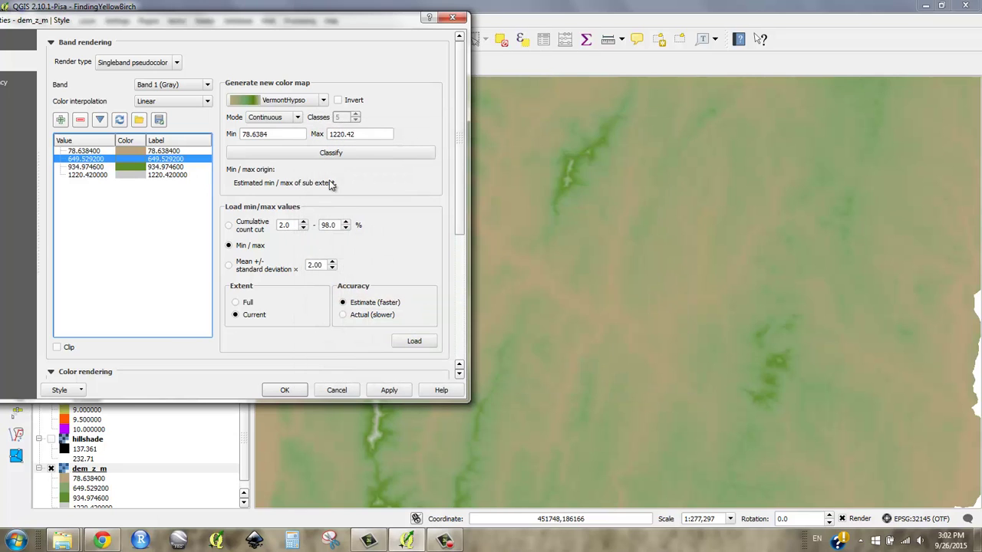
pyautogui.click(391, 392)
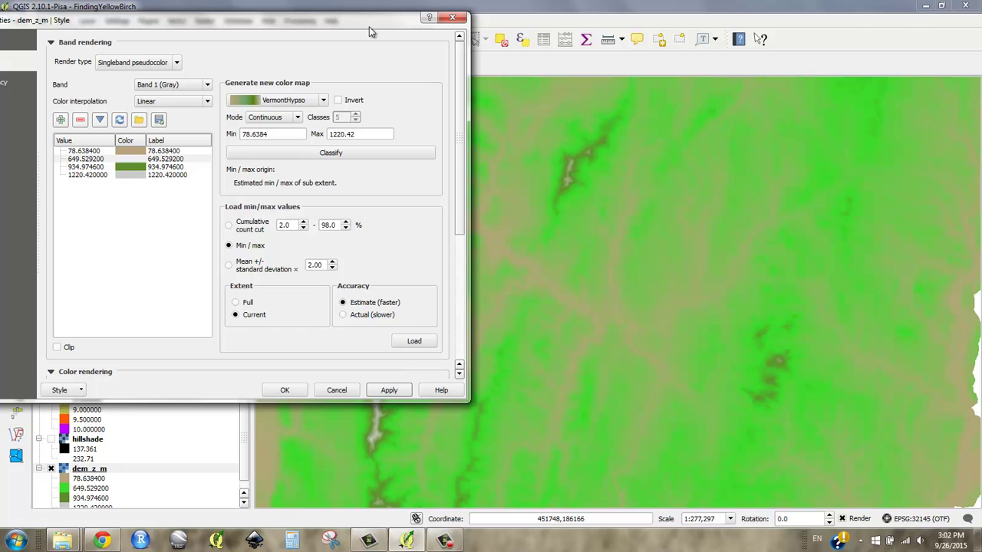
pyautogui.moveTo(371, 24); pyautogui.dragTo(195, 359)
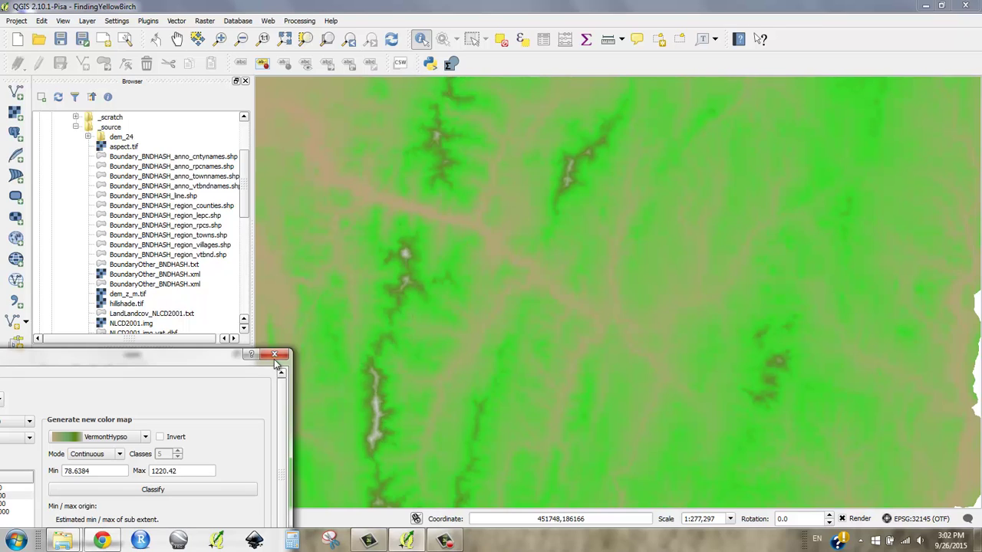
pyautogui.moveTo(216, 357); pyautogui.dragTo(535, 59)
# Step: Close the elevation properties, turn on the hillshade layer, and set its global transparency to 65%
pyautogui.click(430, 431)
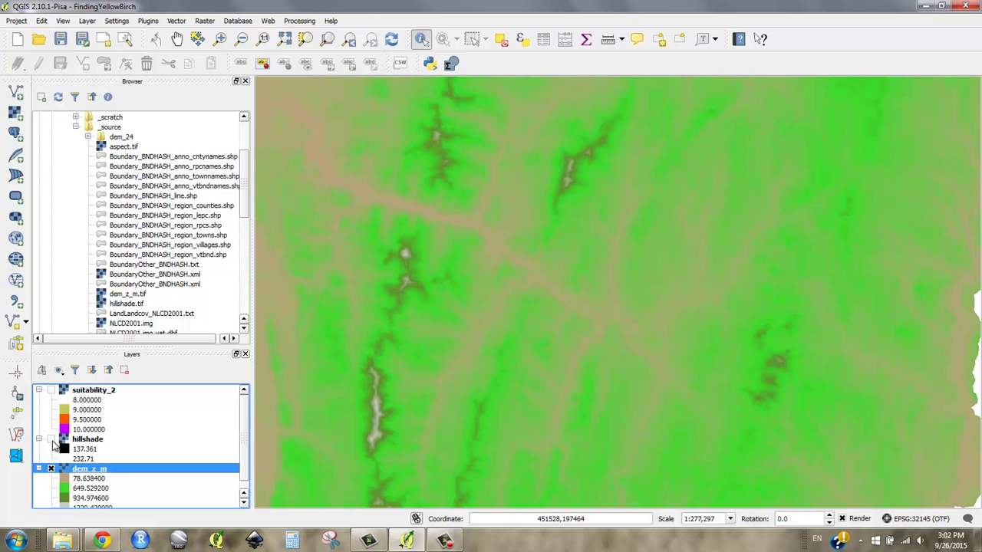
pyautogui.click(51, 440)
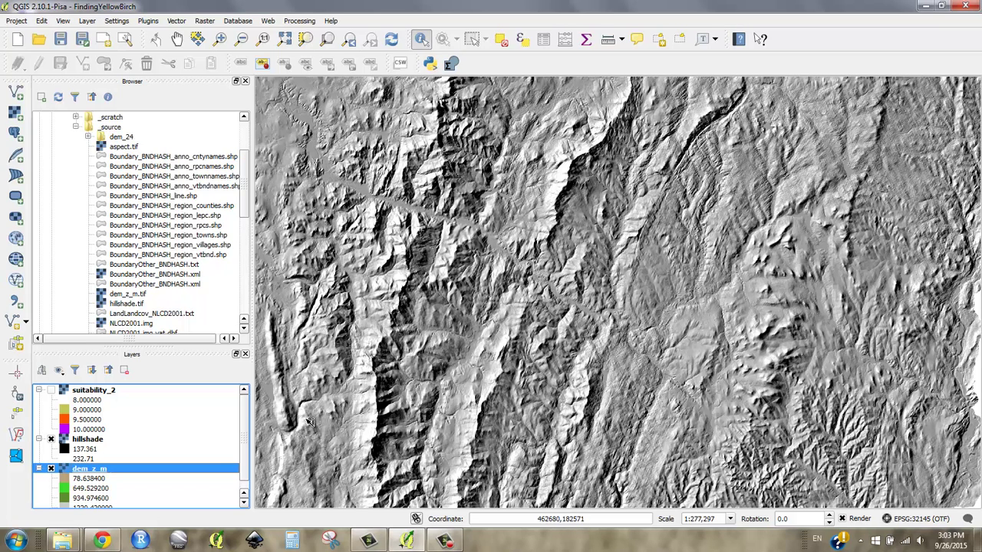
pyautogui.rightClick(89, 442)
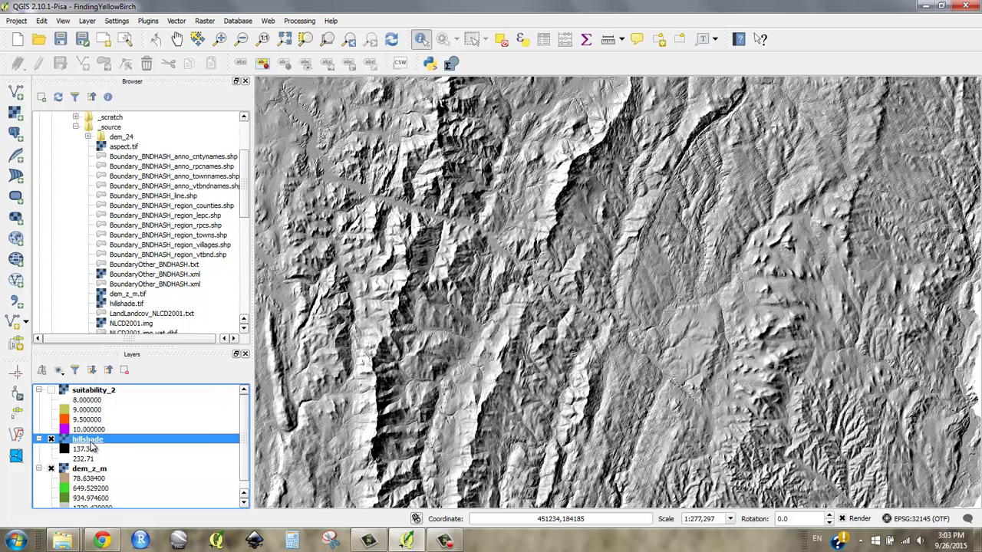
pyautogui.click(120, 423)
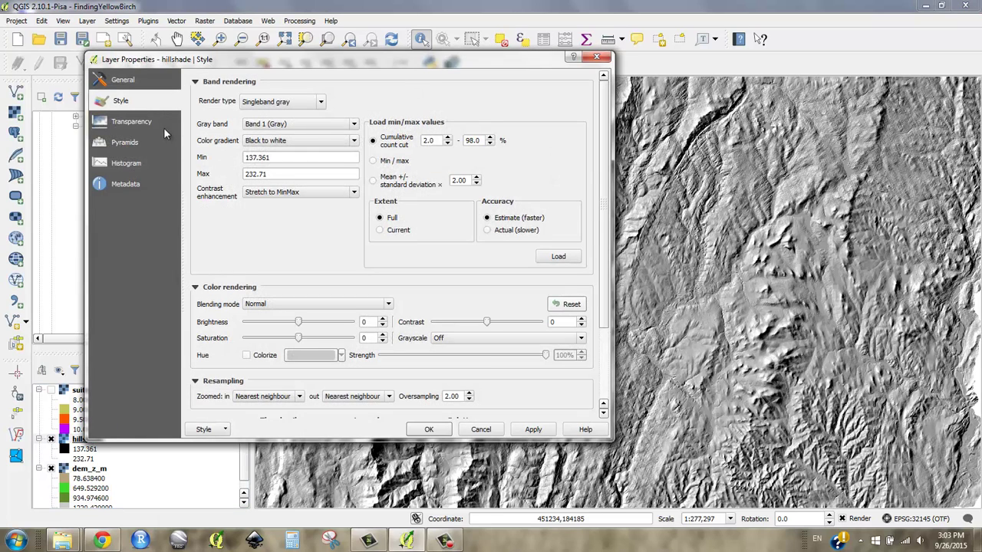
pyautogui.click(145, 123)
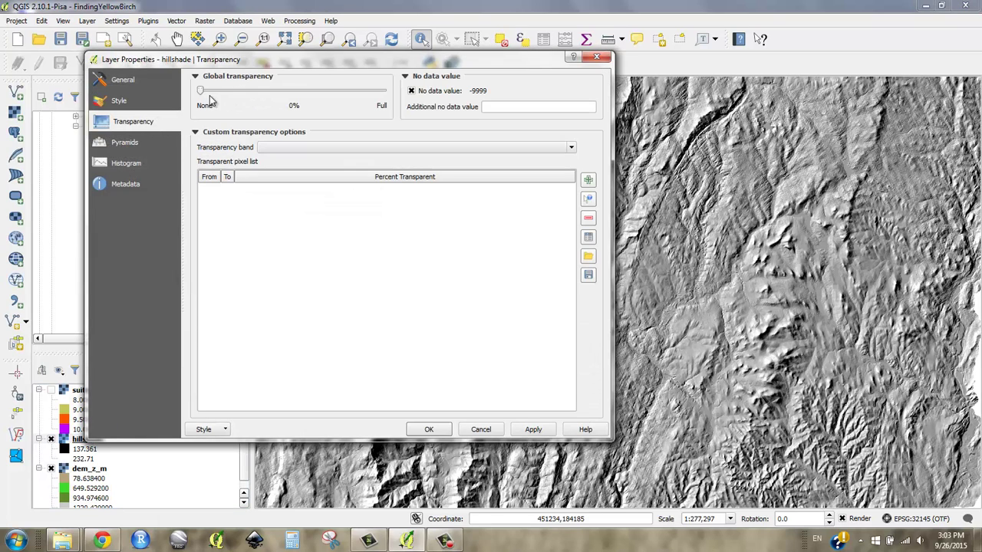
pyautogui.moveTo(202, 92); pyautogui.dragTo(323, 97)
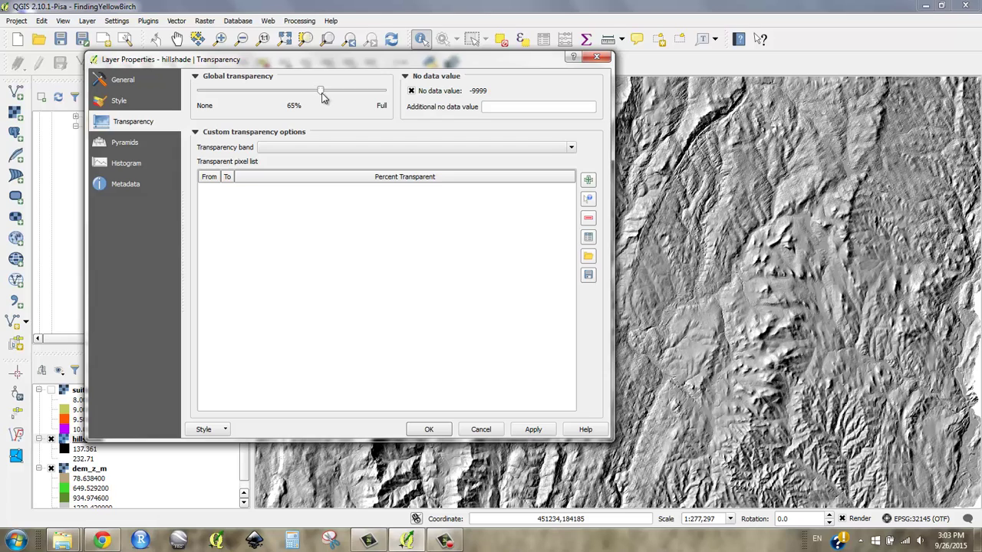
pyautogui.click(429, 430)
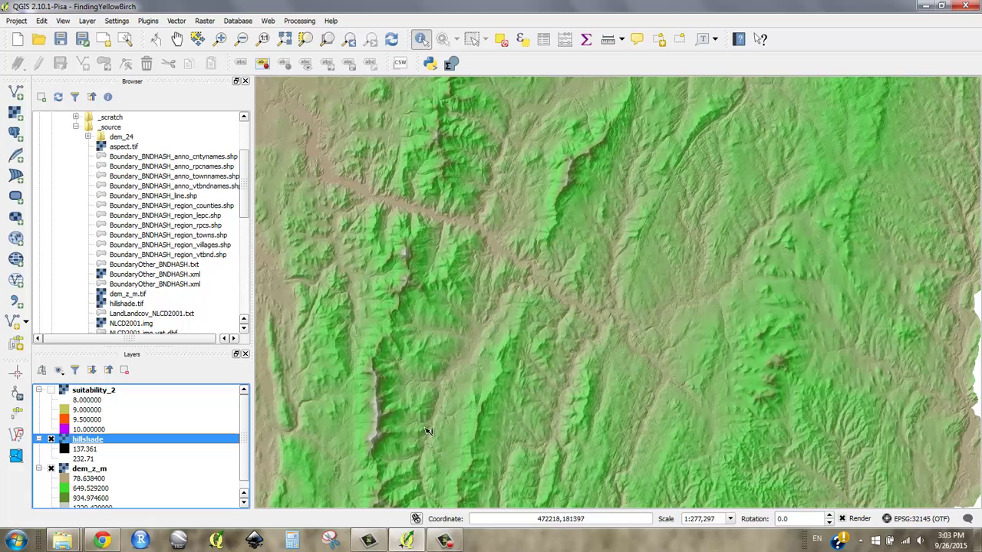
# Step: Set the dem_z_m layer's global transparency to 50% in its properties
pyautogui.click(89, 470)
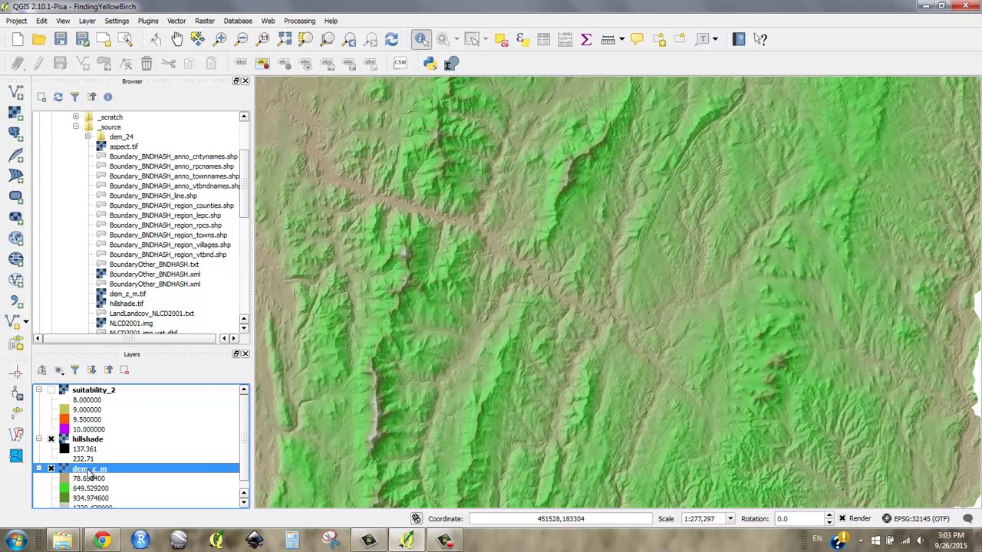
pyautogui.rightClick(89, 473)
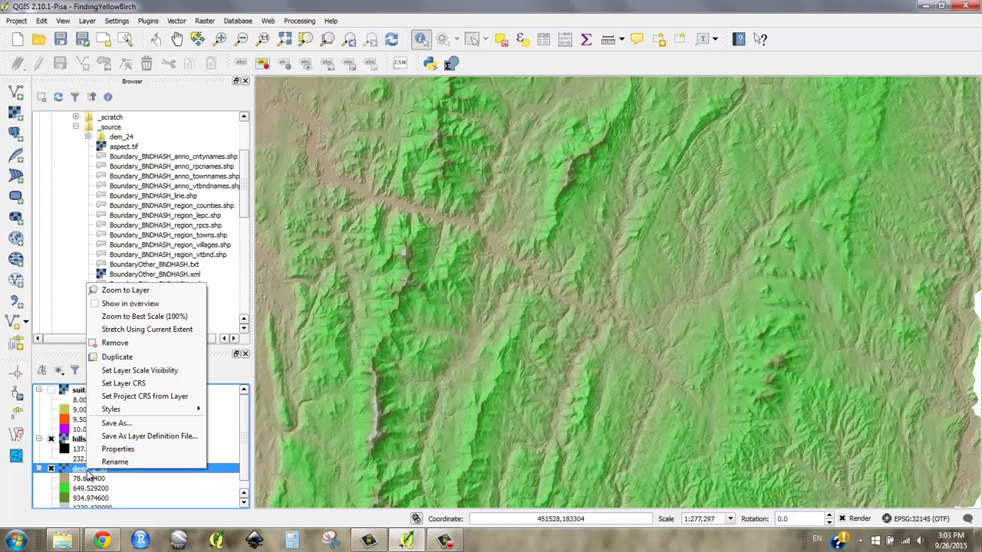
pyautogui.click(139, 449)
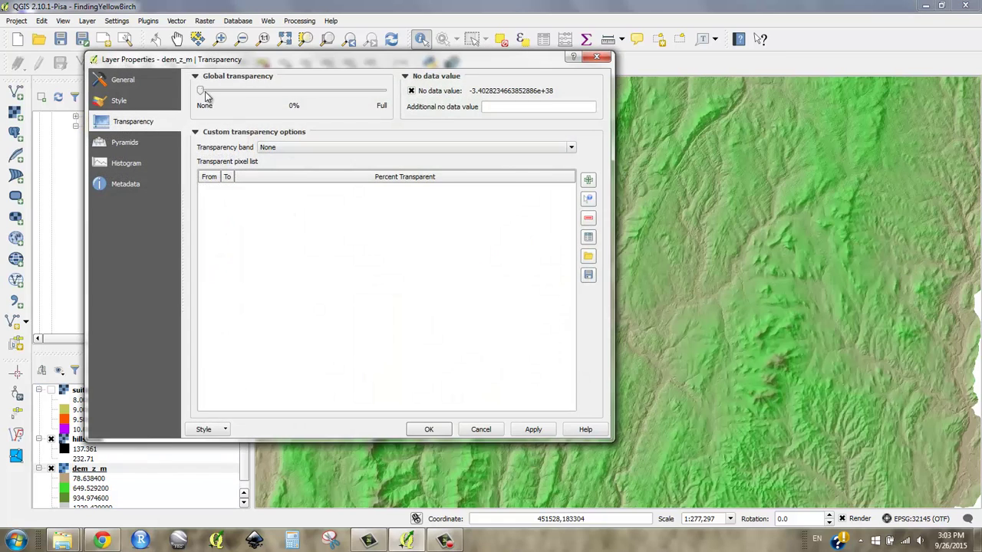
pyautogui.moveTo(201, 92); pyautogui.dragTo(293, 92)
pyautogui.click(429, 429)
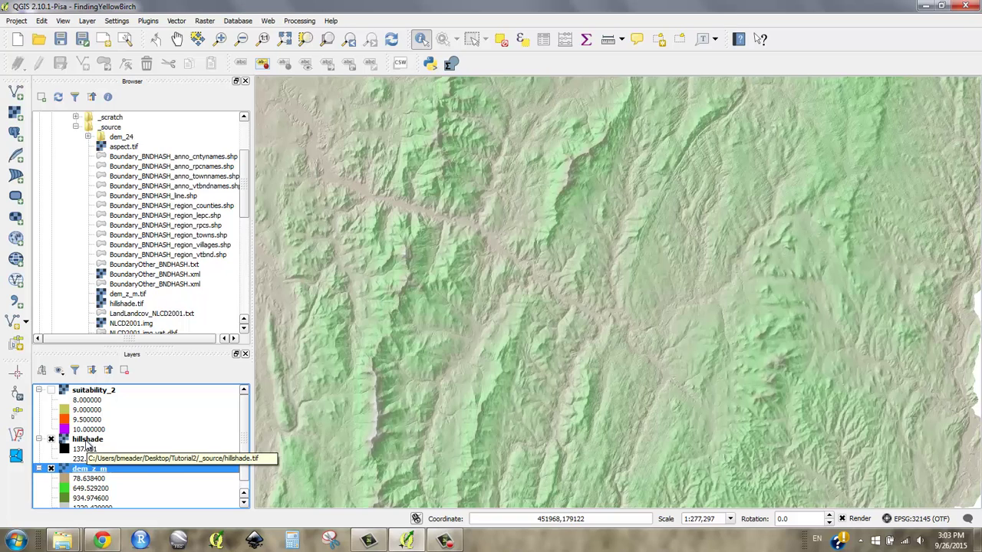
# Step: Raise the hillshade layer's global transparency to 75%
pyautogui.rightClick(91, 445)
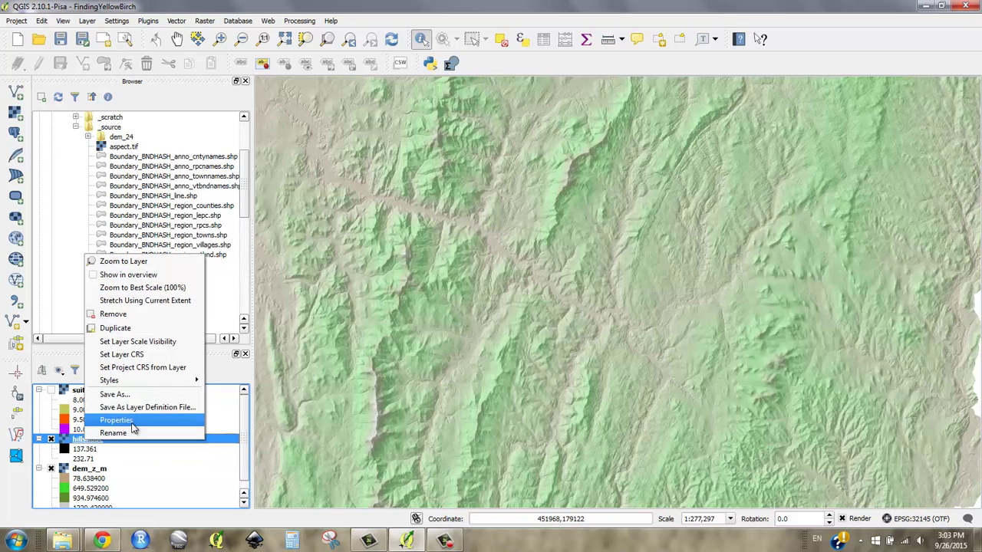
pyautogui.click(165, 421)
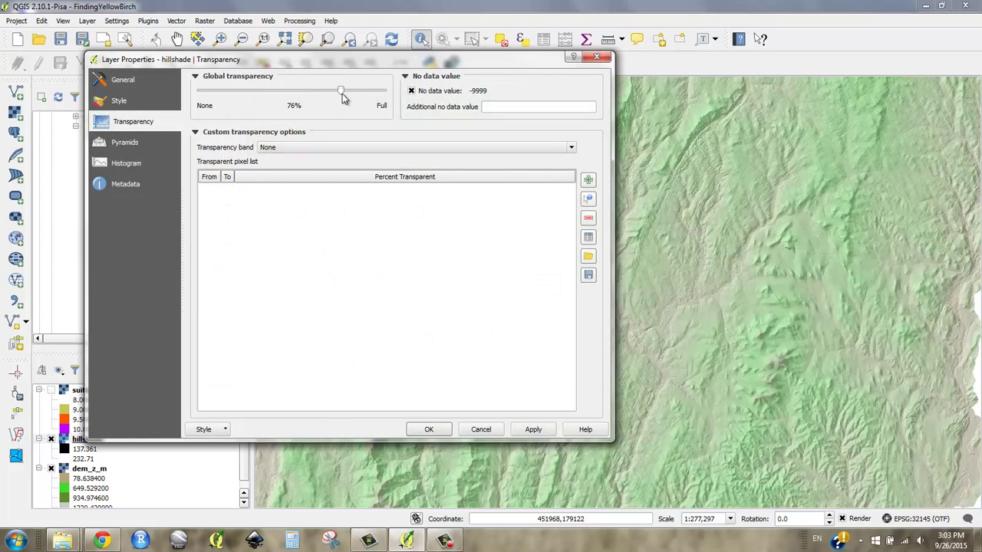
pyautogui.moveTo(342, 94); pyautogui.dragTo(340, 97)
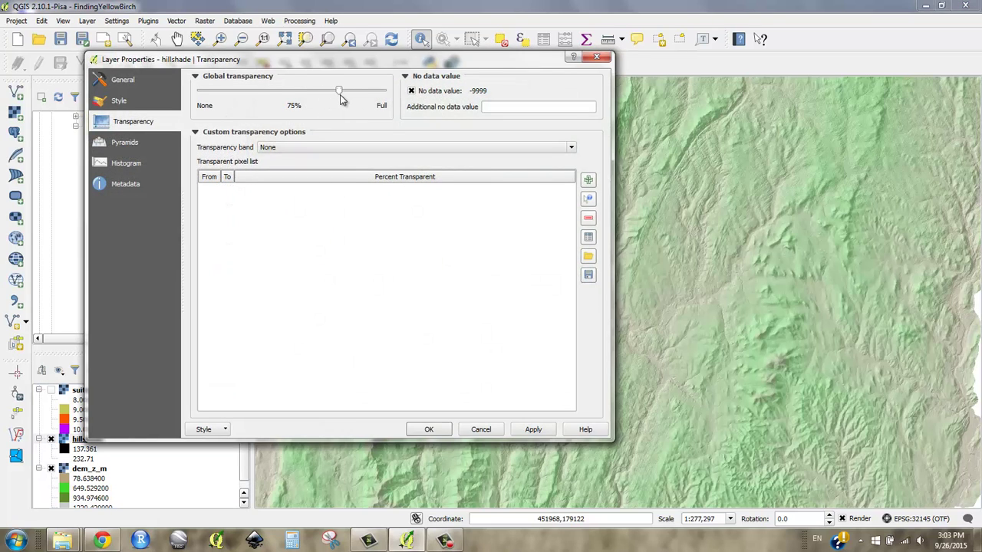
pyautogui.click(427, 432)
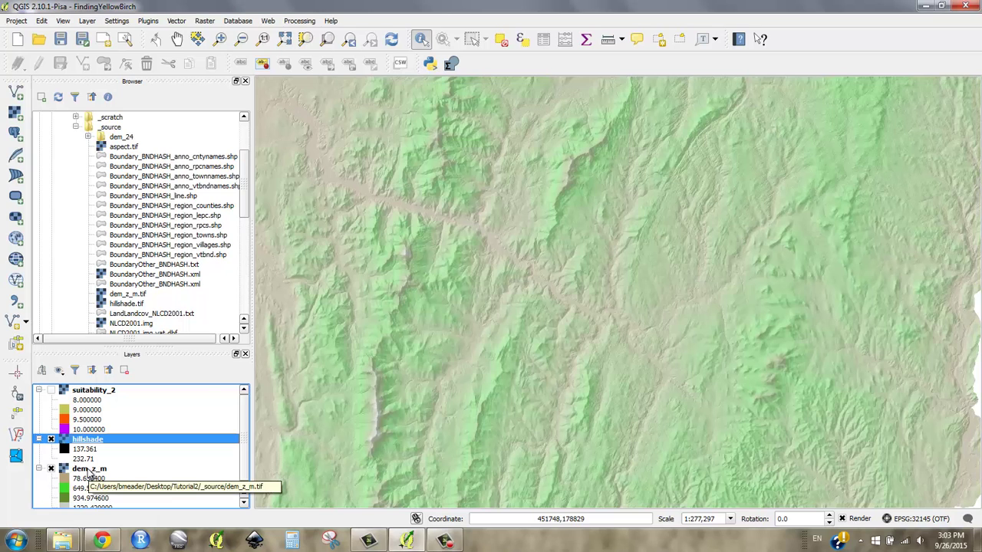
# Step: Fade the dem_z_m layer to 63% global transparency
pyautogui.rightClick(206, 468)
pyautogui.click(125, 452)
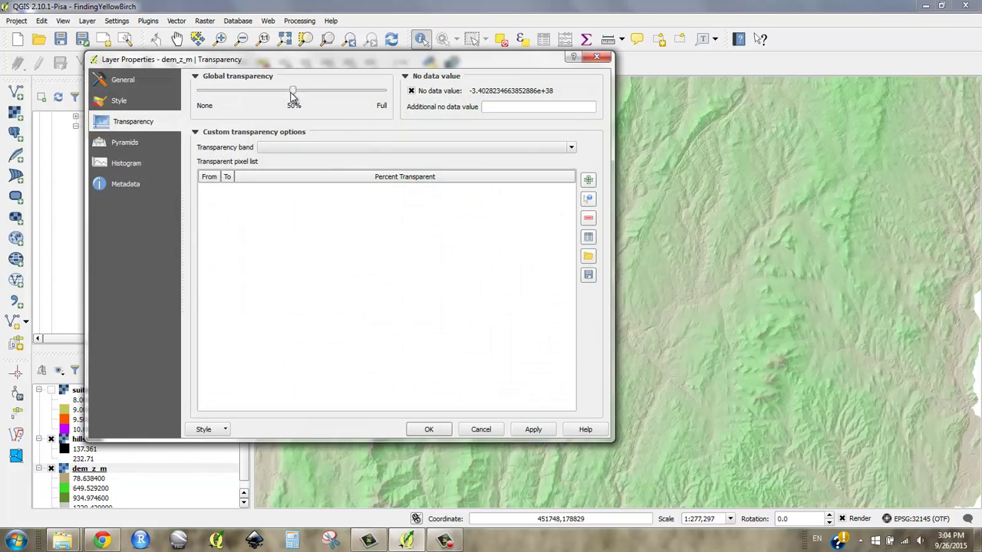
pyautogui.moveTo(293, 92); pyautogui.dragTo(319, 91)
pyautogui.click(428, 429)
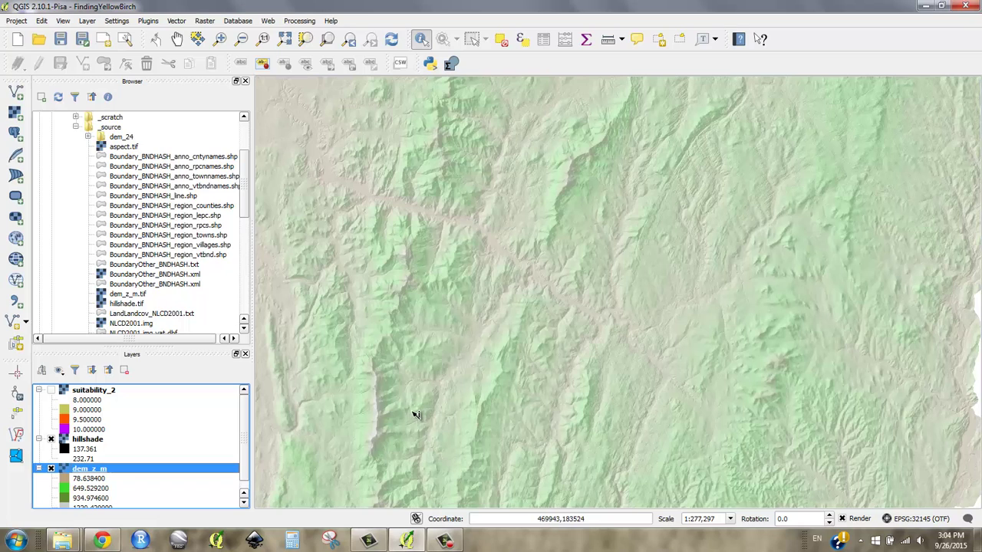
# Step: Add Boundary_BNDHASH_region_counties.shp to the map and move it above the hillshade layer
pyautogui.click(205, 207)
pyautogui.moveTo(205, 209); pyautogui.dragTo(418, 230)
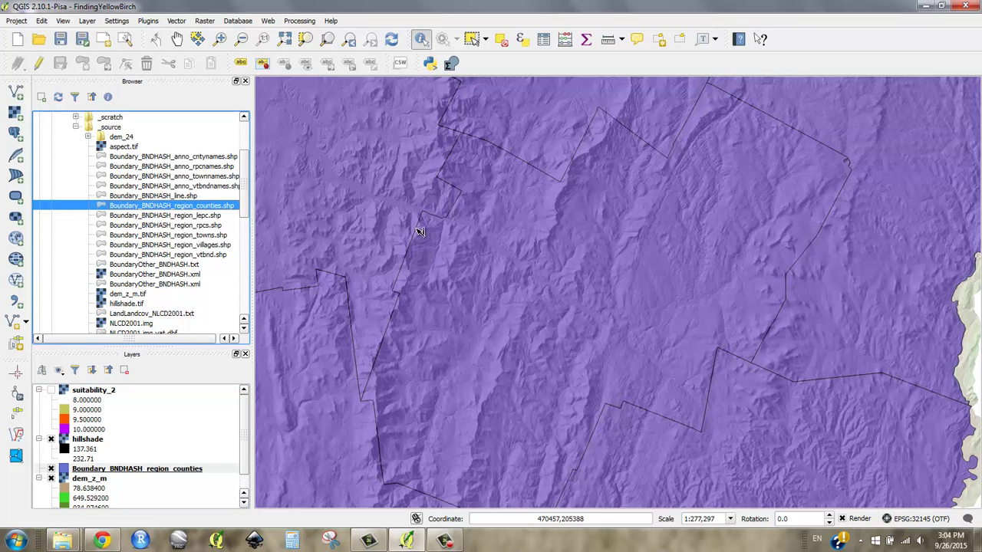
pyautogui.moveTo(141, 473); pyautogui.dragTo(136, 438)
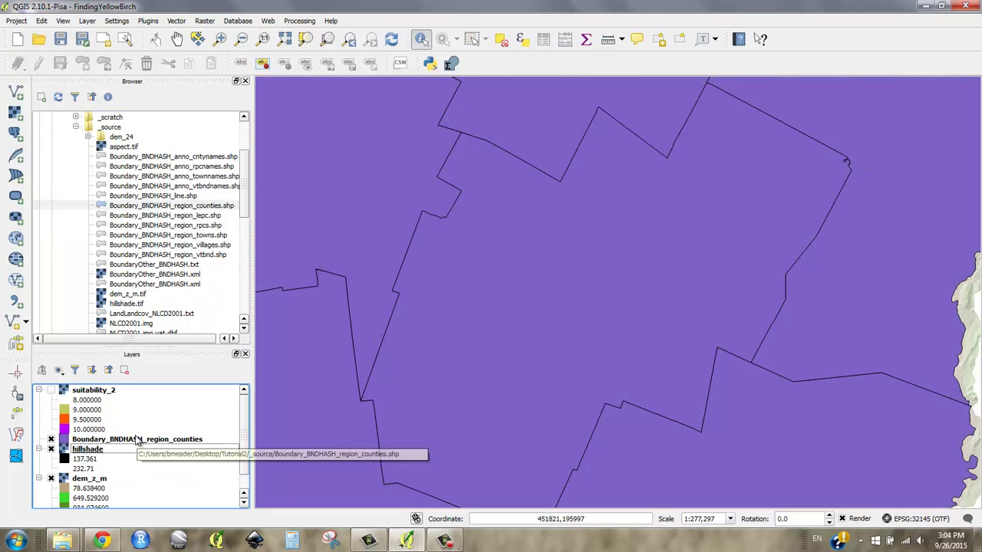
pyautogui.rightClick(86, 443)
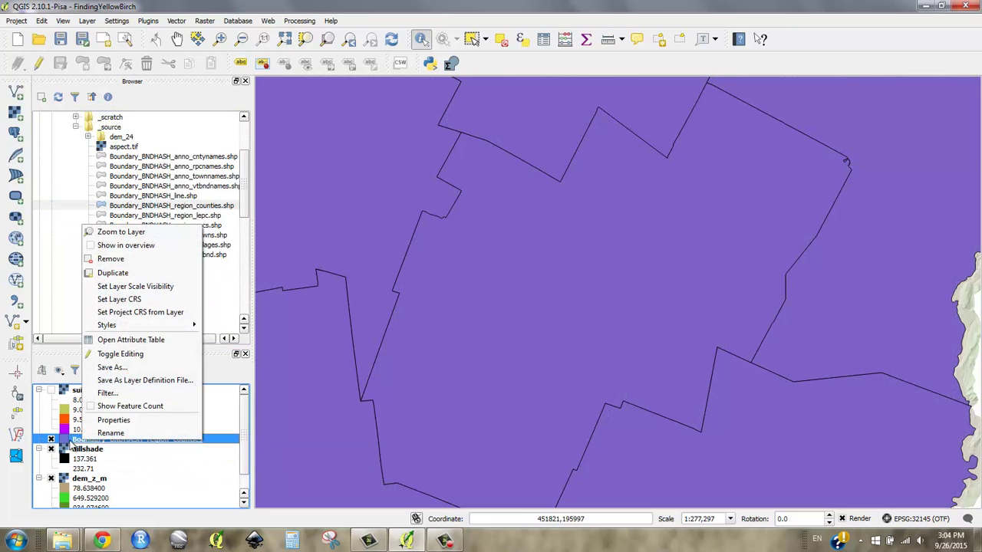
# Step: Make the counties layer's simple fill transparent
pyautogui.click(117, 420)
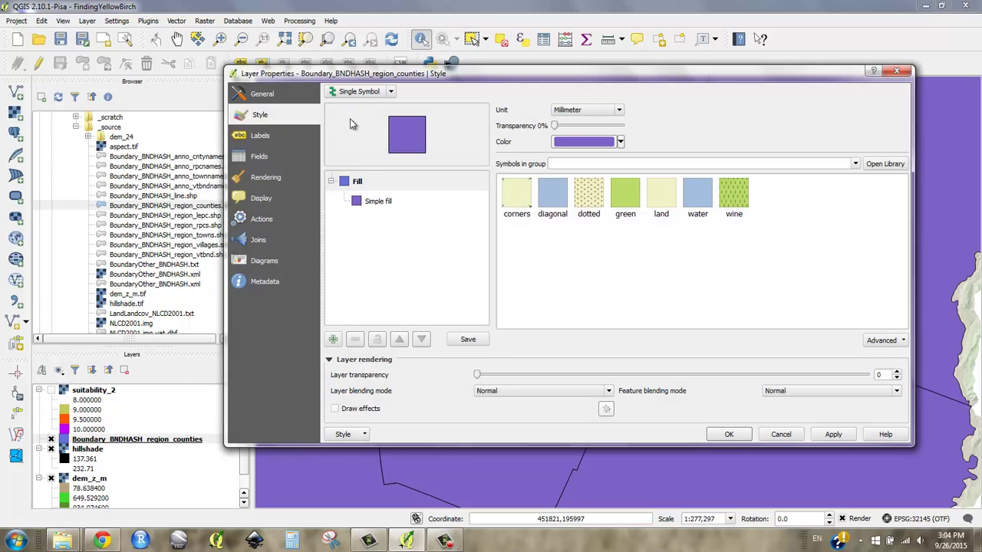
pyautogui.click(373, 202)
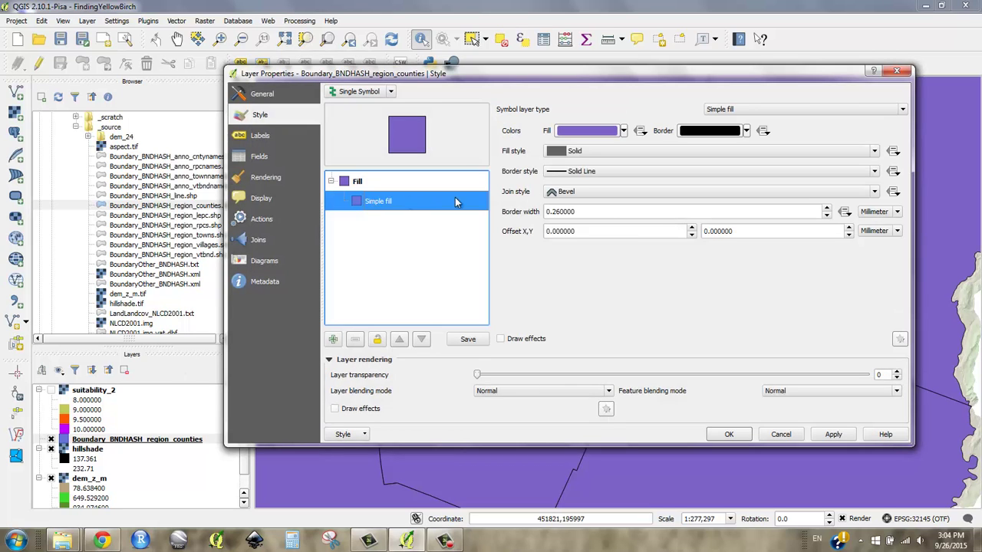
pyautogui.click(601, 149)
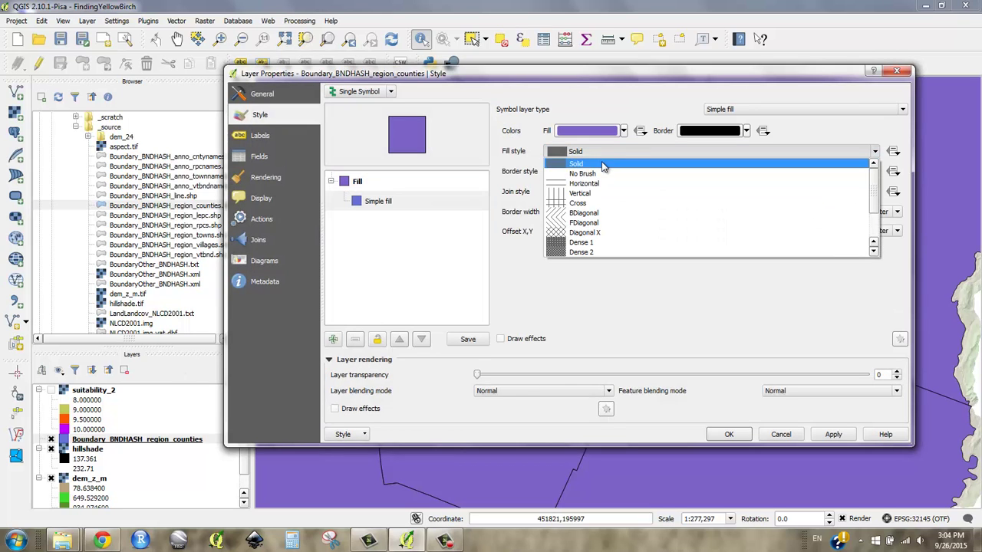
pyautogui.click(624, 130)
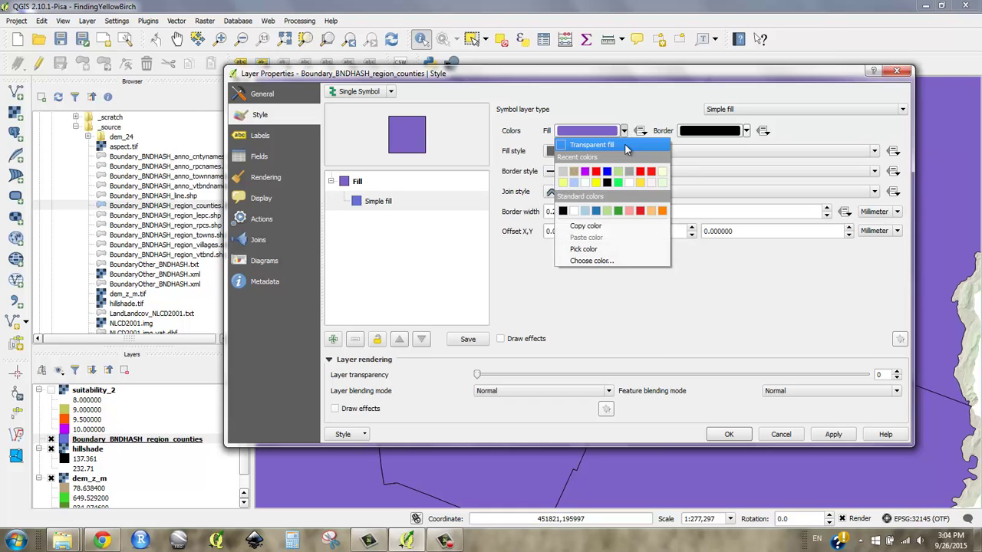
pyautogui.click(627, 146)
# Step: Give the county outlines a dashed pale-yellow border 0.46 wide and apply the style
pyautogui.click(874, 172)
pyautogui.click(839, 201)
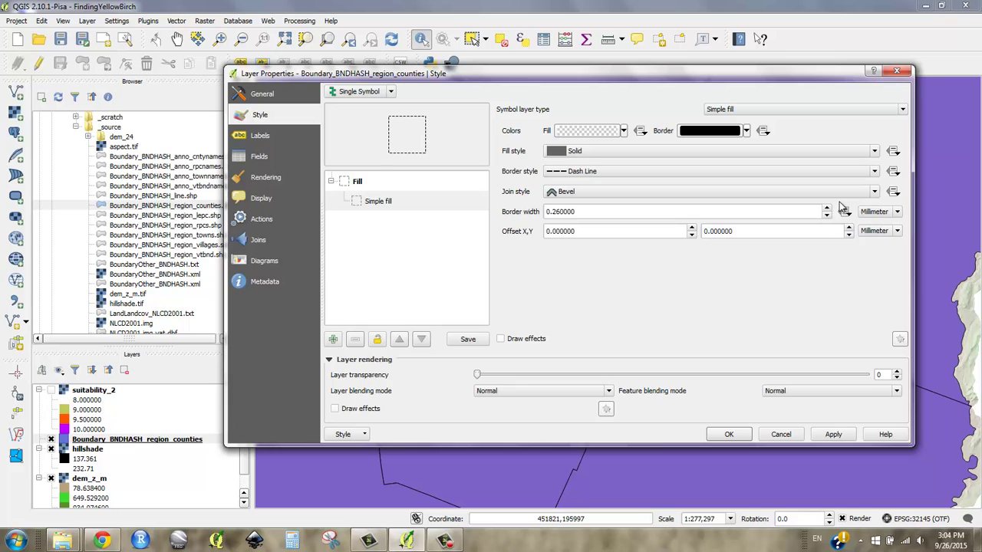
pyautogui.click(745, 131)
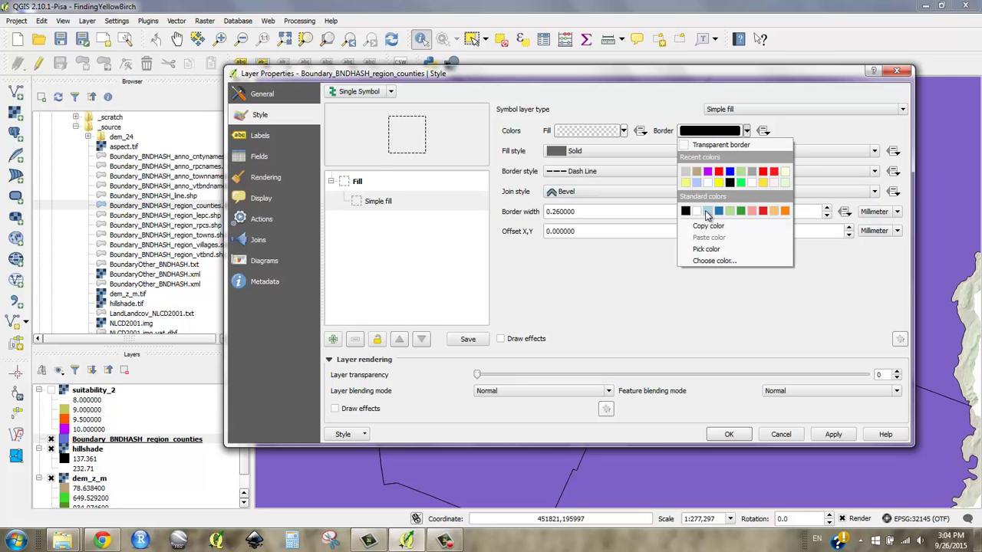
pyautogui.click(784, 181)
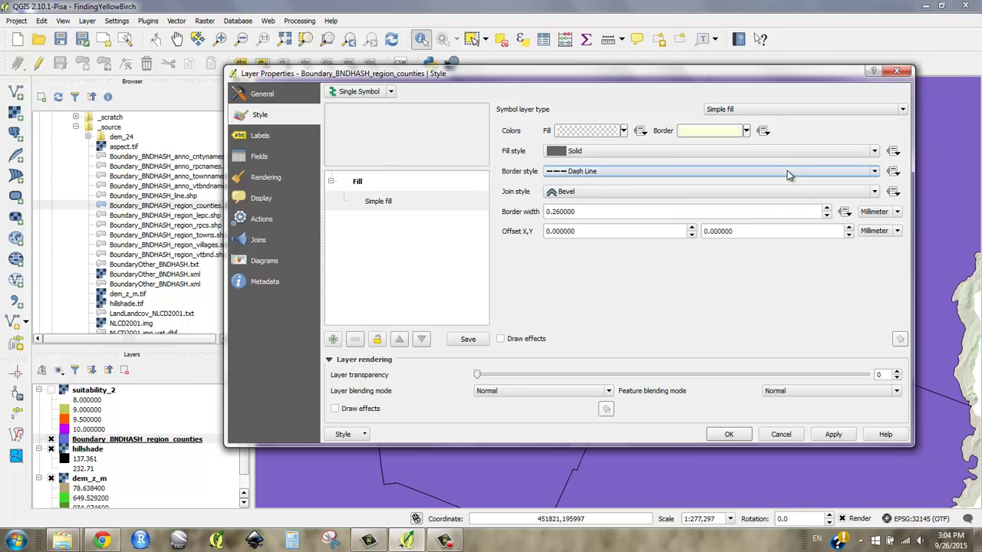
pyautogui.click(827, 209)
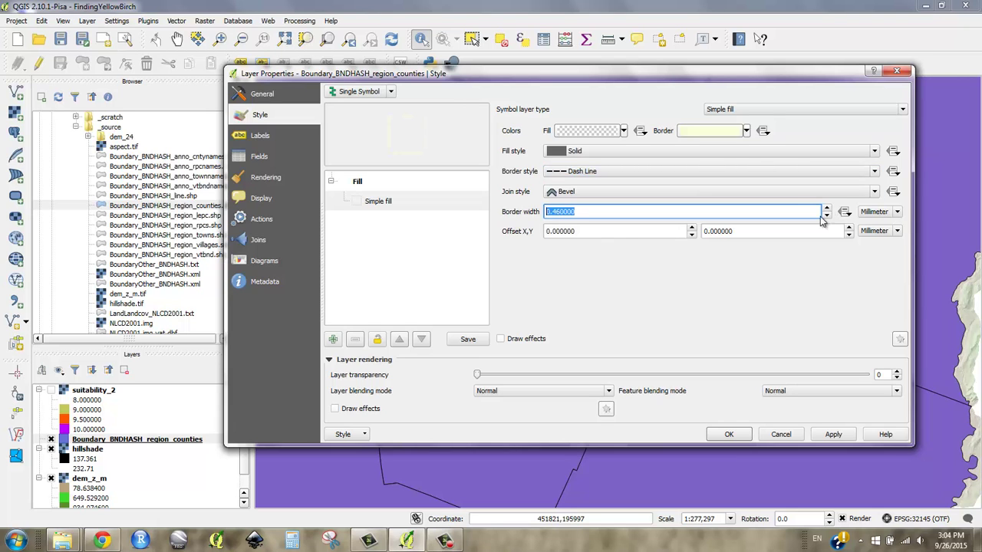
pyautogui.click(729, 434)
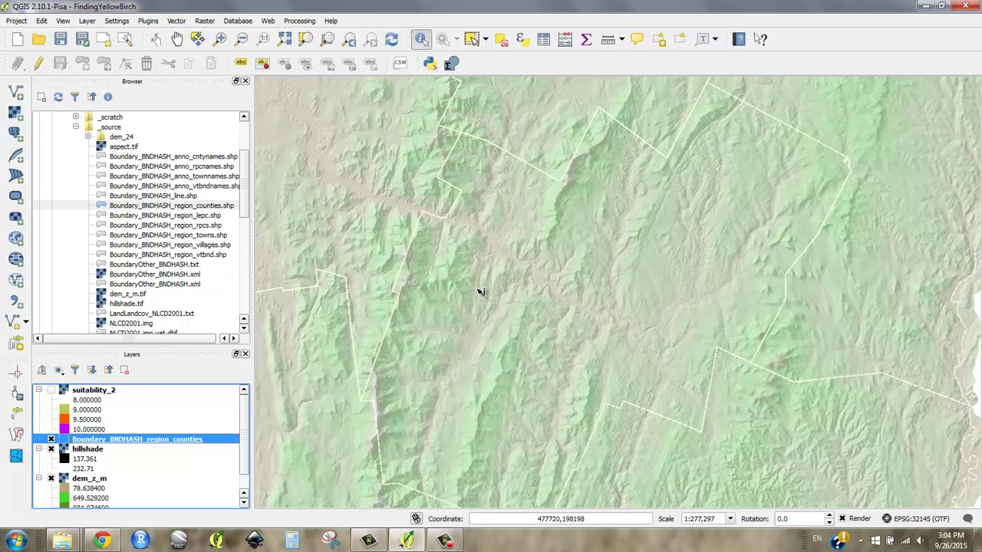
# Step: Tick suitability_2 to show its orange and magenta suitability patches
pyautogui.click(50, 390)
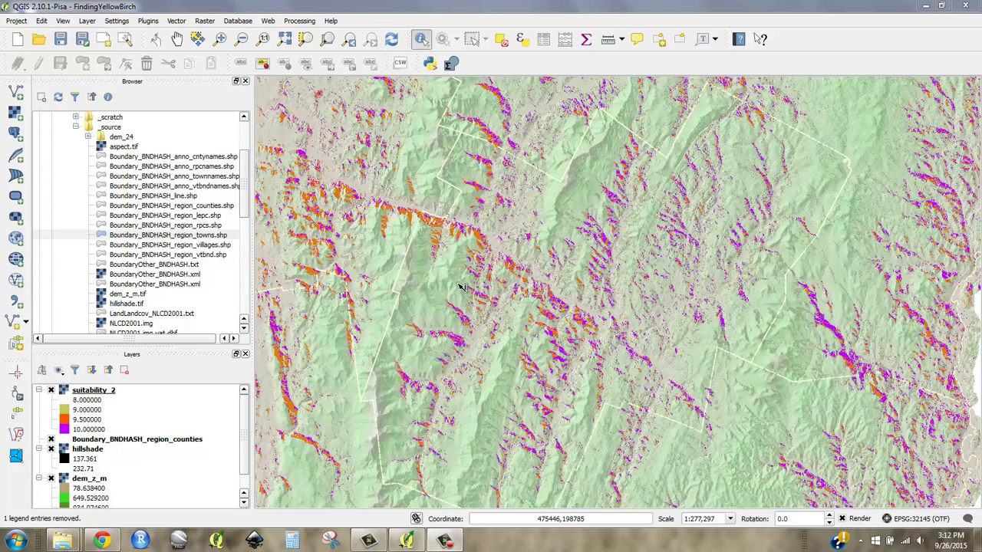
# Step: Change the counties' border to black, Solid Line style, width 0.66, and apply
pyautogui.rightClick(100, 441)
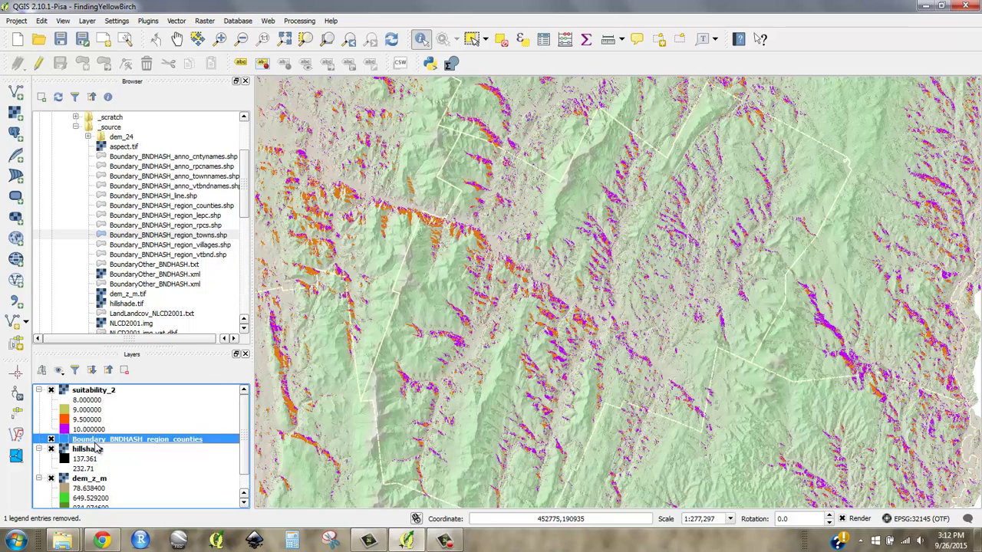
pyautogui.click(161, 423)
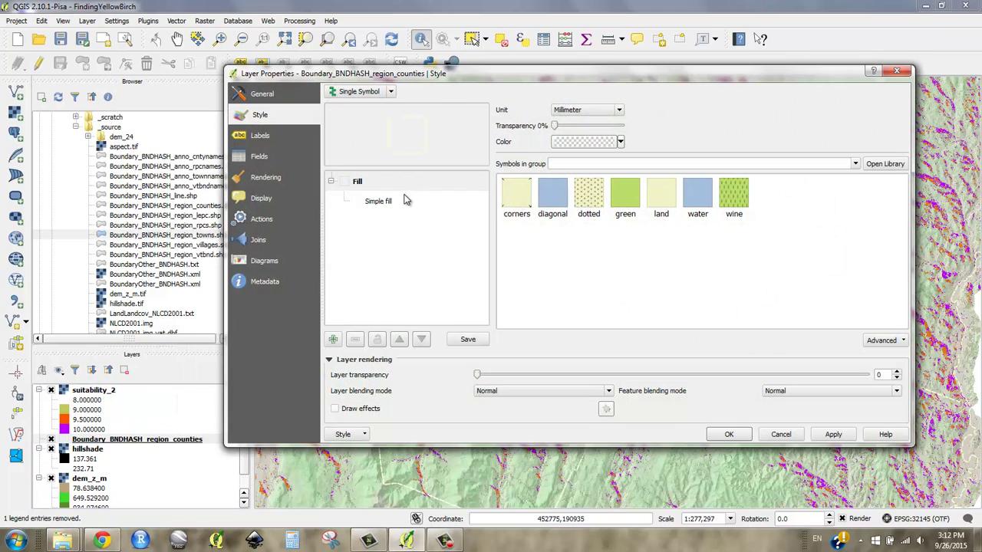
pyautogui.click(393, 203)
pyautogui.click(694, 130)
pyautogui.moveTo(563, 192); pyautogui.dragTo(483, 213)
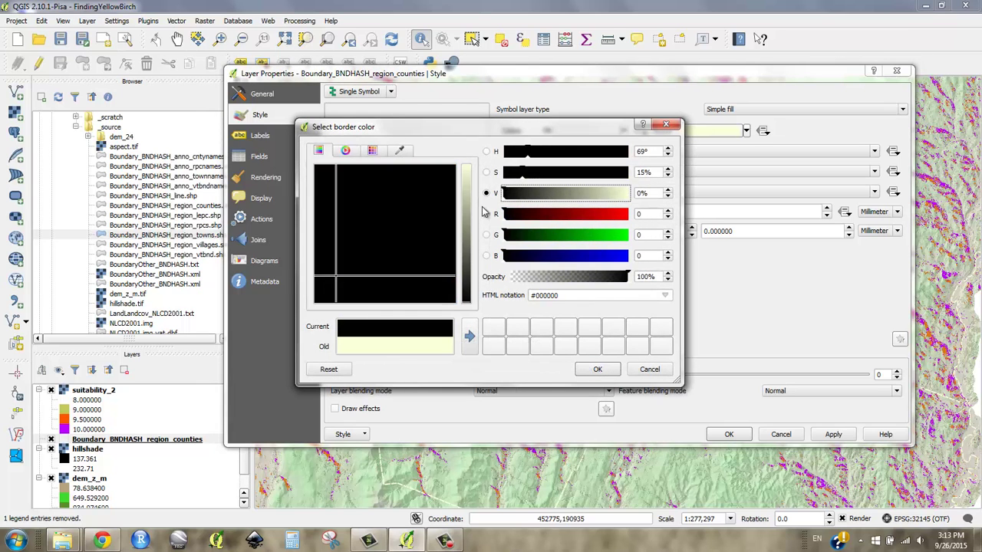
pyautogui.click(597, 369)
pyautogui.click(637, 172)
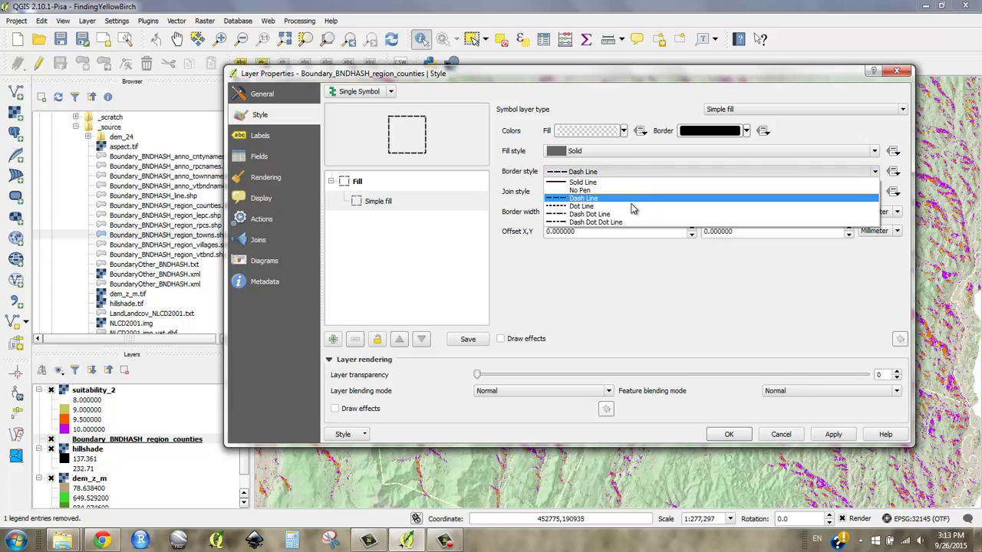
pyautogui.click(635, 182)
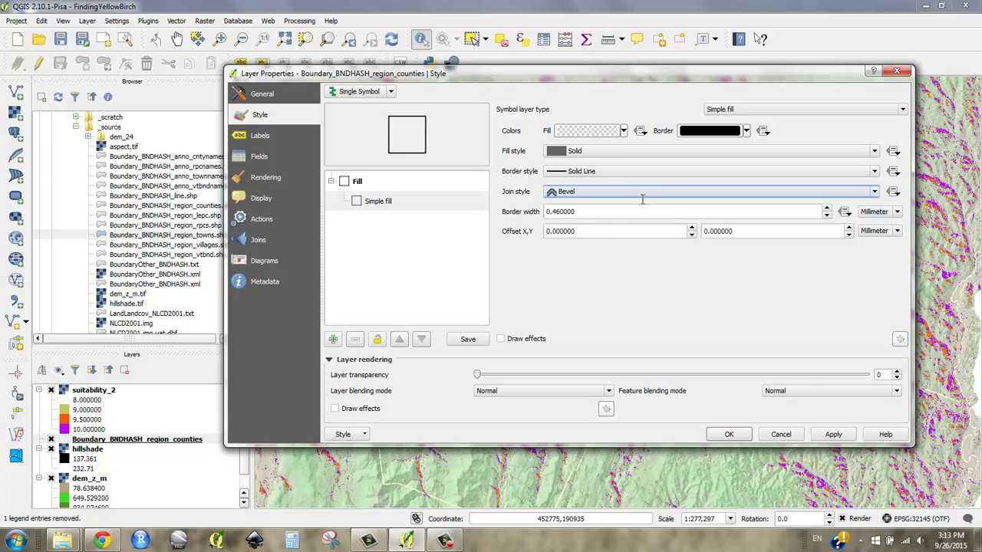
pyautogui.click(828, 209)
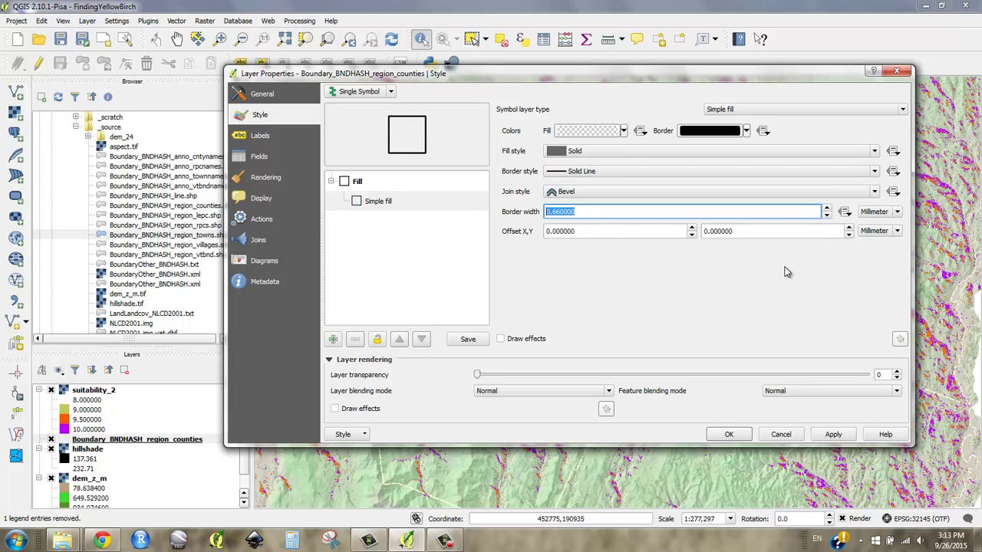
pyautogui.click(726, 435)
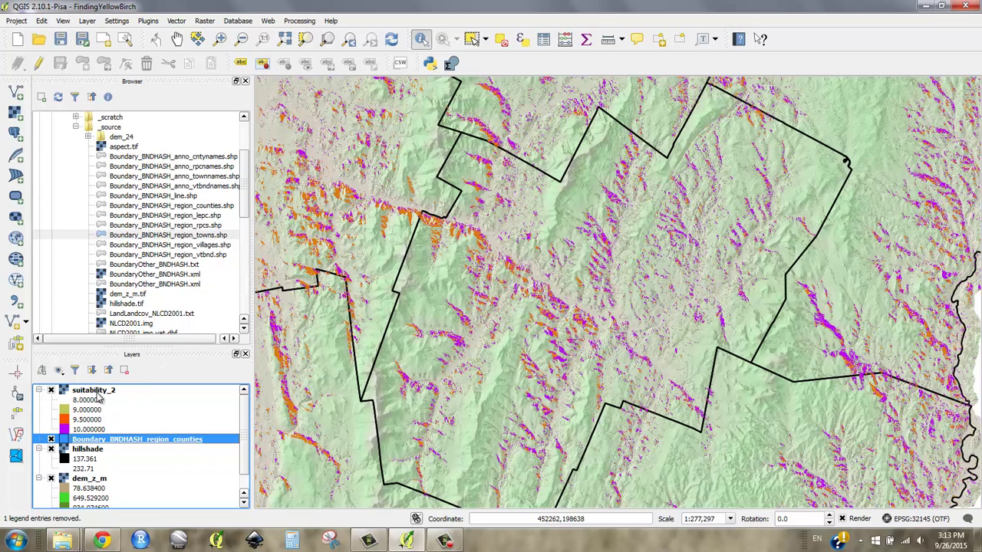
# Step: In the Raster calculator, build the expression "suitability_2@1" = 10
pyautogui.click(95, 392)
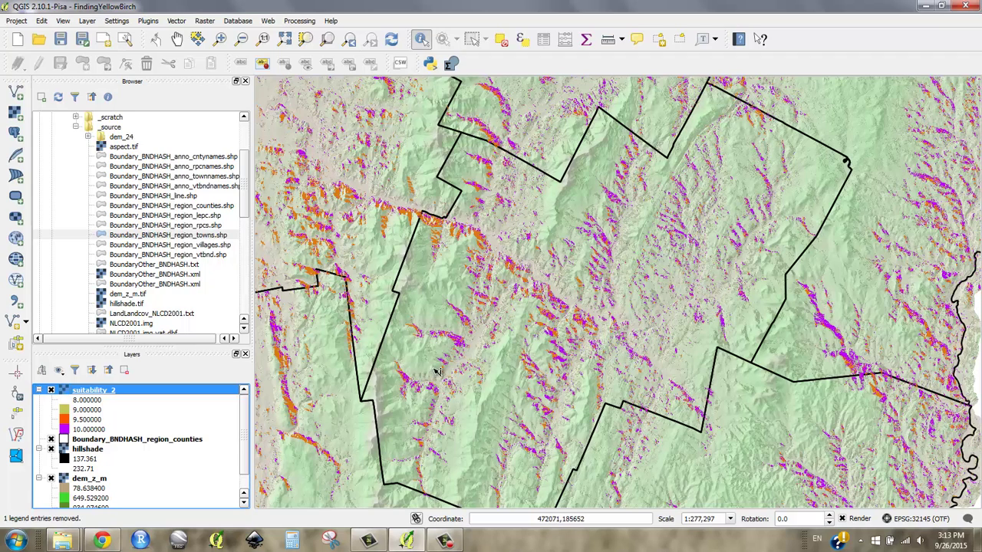
pyautogui.click(176, 22)
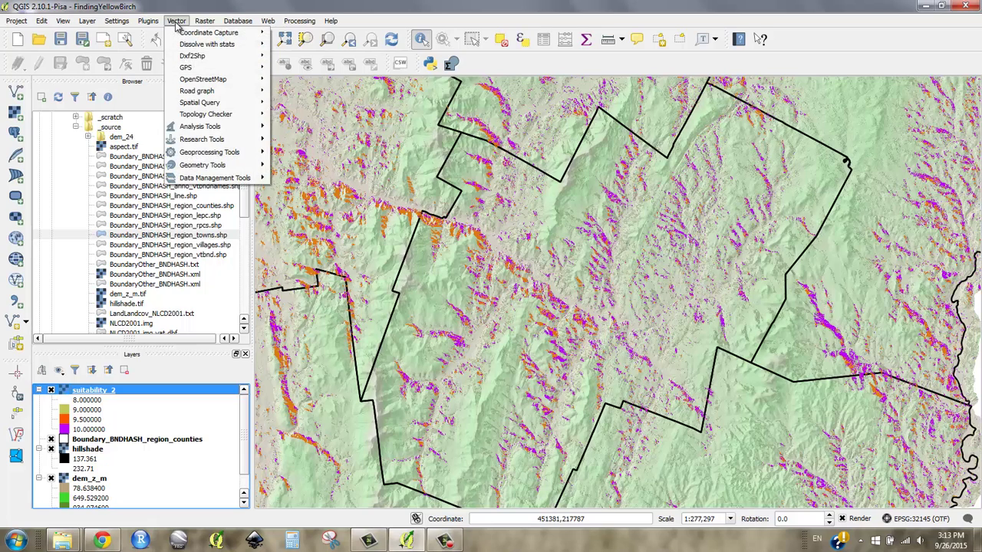
pyautogui.click(226, 32)
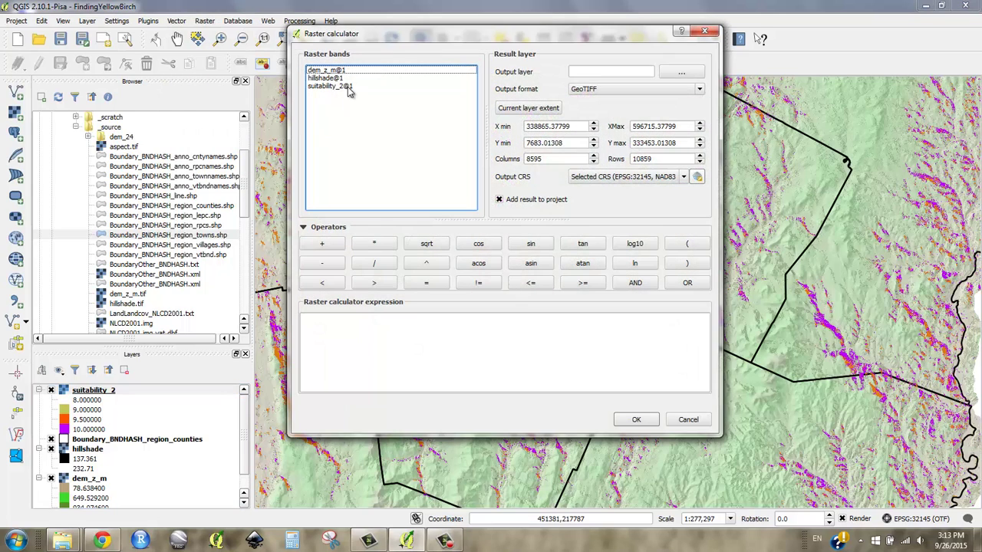
pyautogui.doubleClick(343, 89)
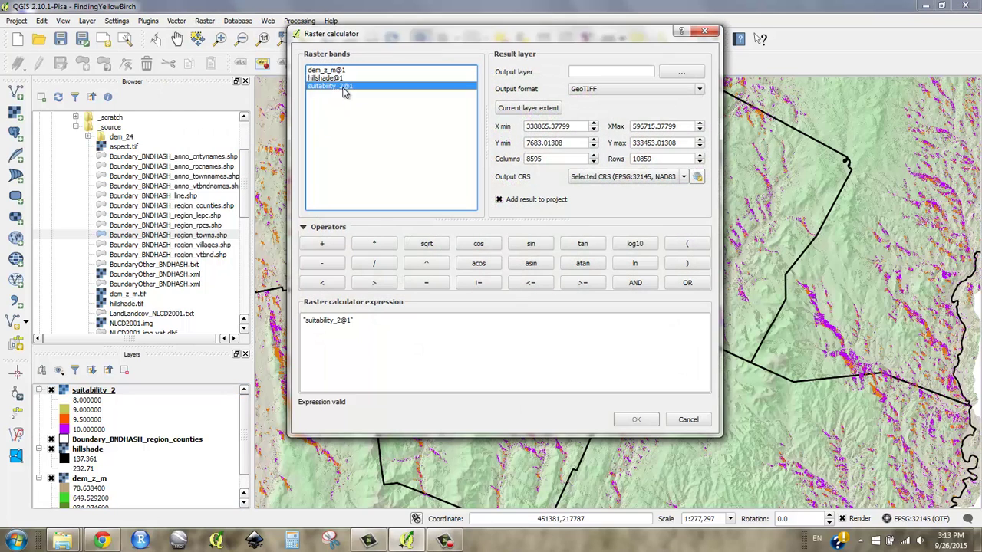
pyautogui.click(426, 282)
pyautogui.click(435, 335)
pyautogui.write('10')
# Step: Save the output as best_birches in Desktop/Tutorial2/_scratch and run the calculation
pyautogui.click(681, 71)
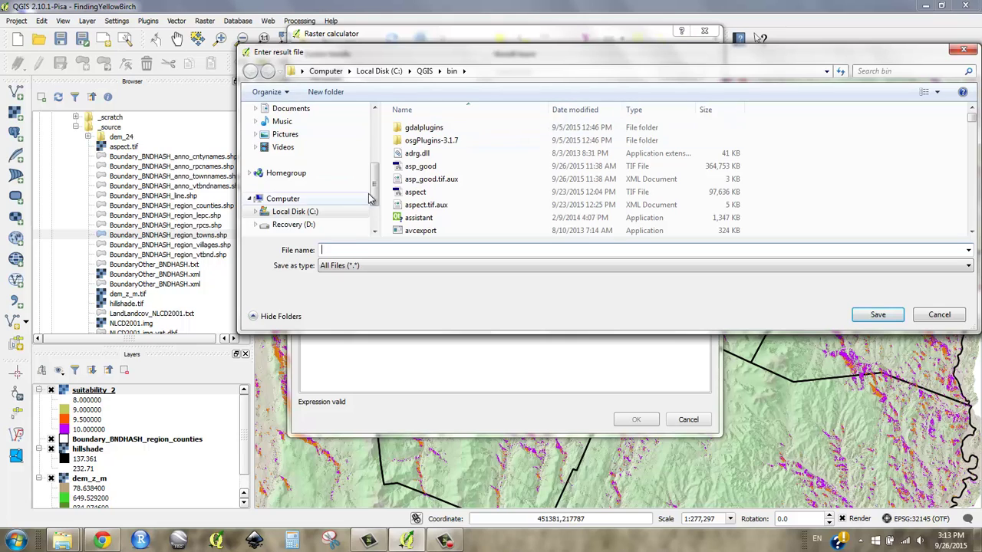
pyautogui.moveTo(373, 192); pyautogui.dragTo(376, 127)
pyautogui.click(288, 128)
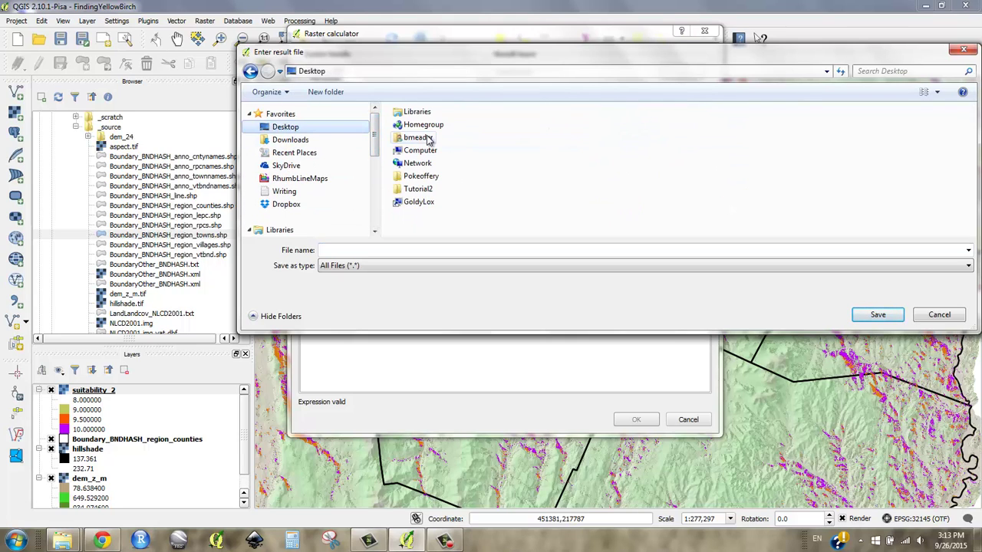
pyautogui.doubleClick(429, 190)
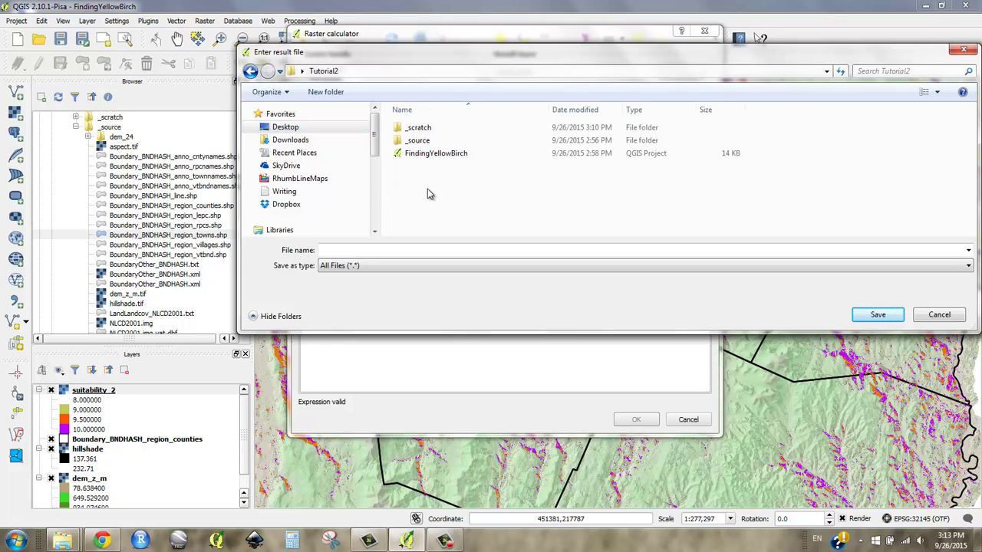
pyautogui.doubleClick(430, 129)
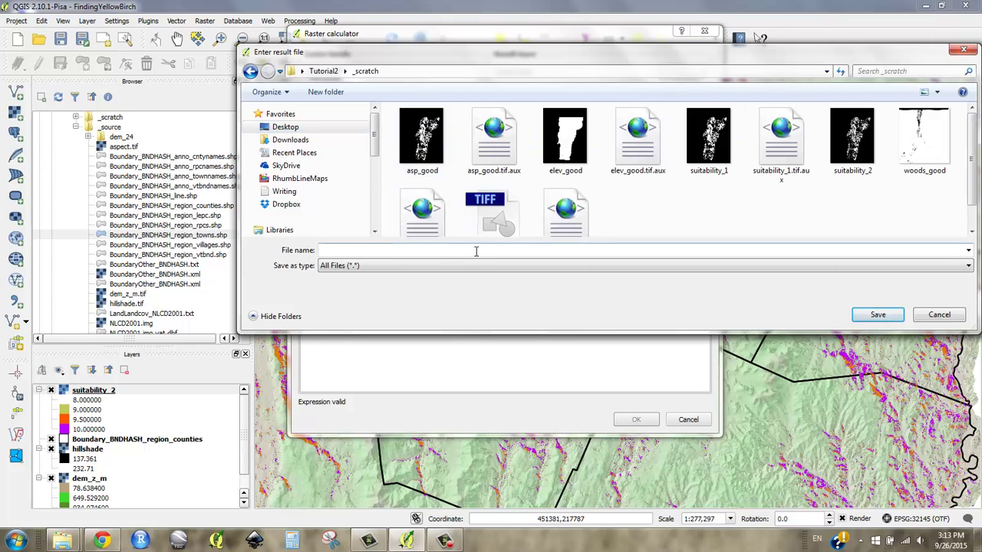
pyautogui.click(475, 251)
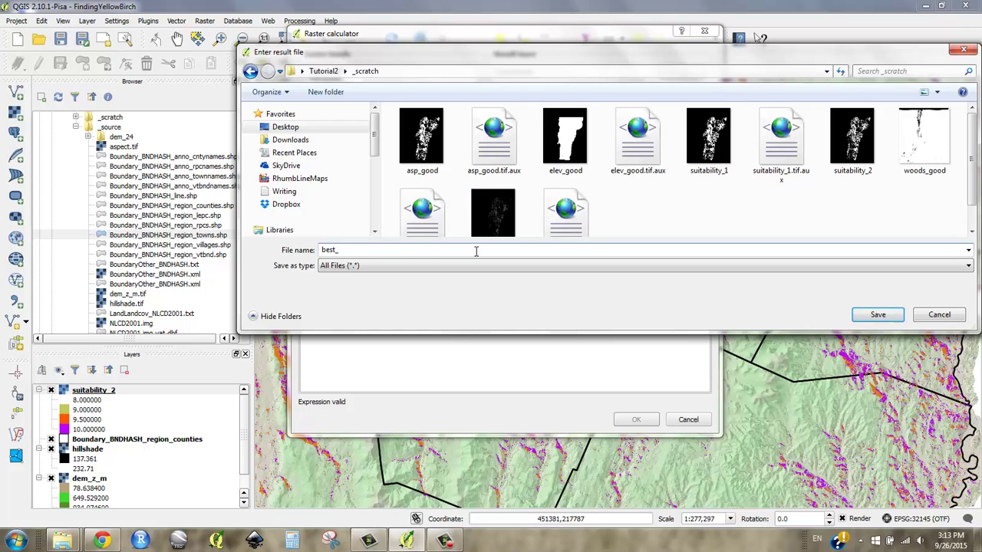
pyautogui.press('Return')
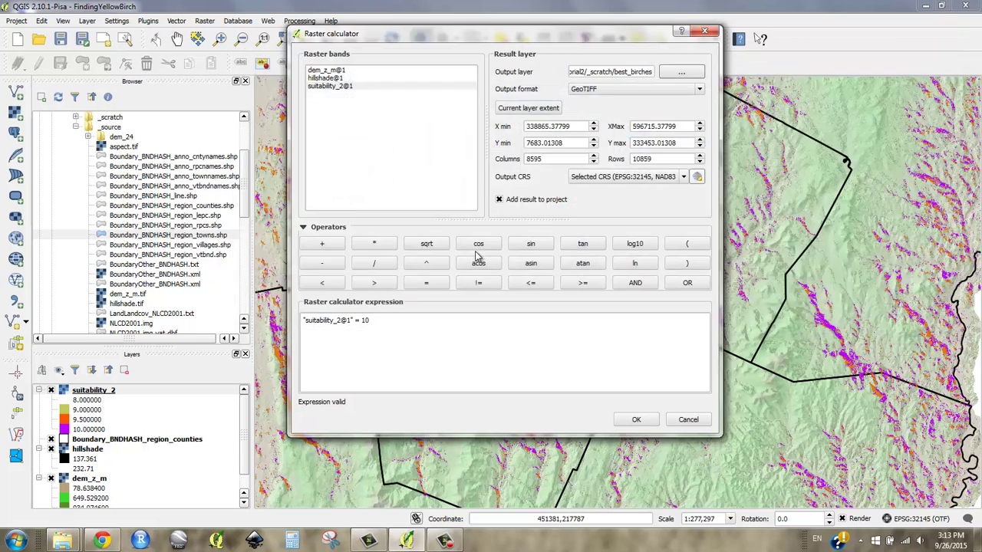
pyautogui.click(636, 420)
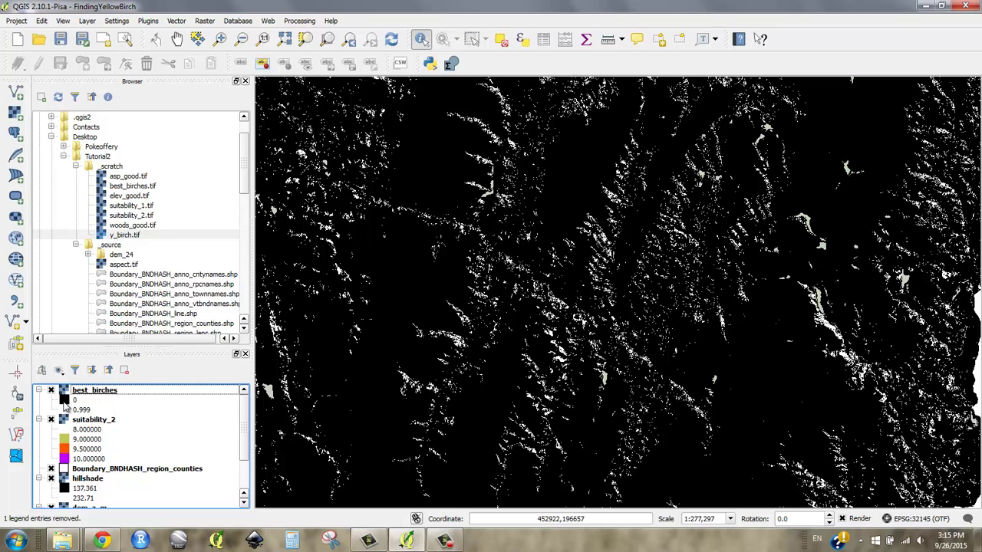
# Step: Switch best_birches to Singleband pseudocolor rendering and classify its values
pyautogui.click(64, 402)
pyautogui.doubleClick(86, 398)
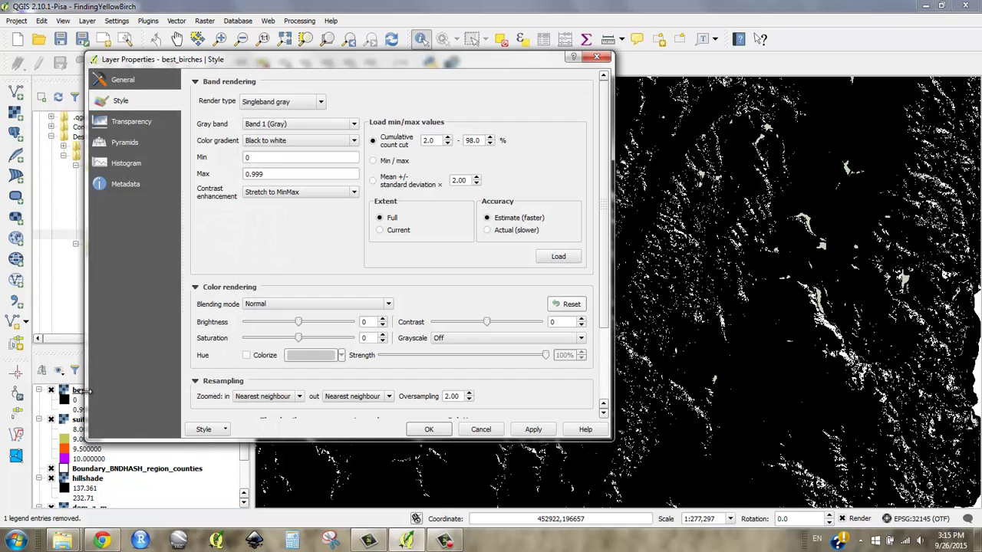
pyautogui.click(305, 103)
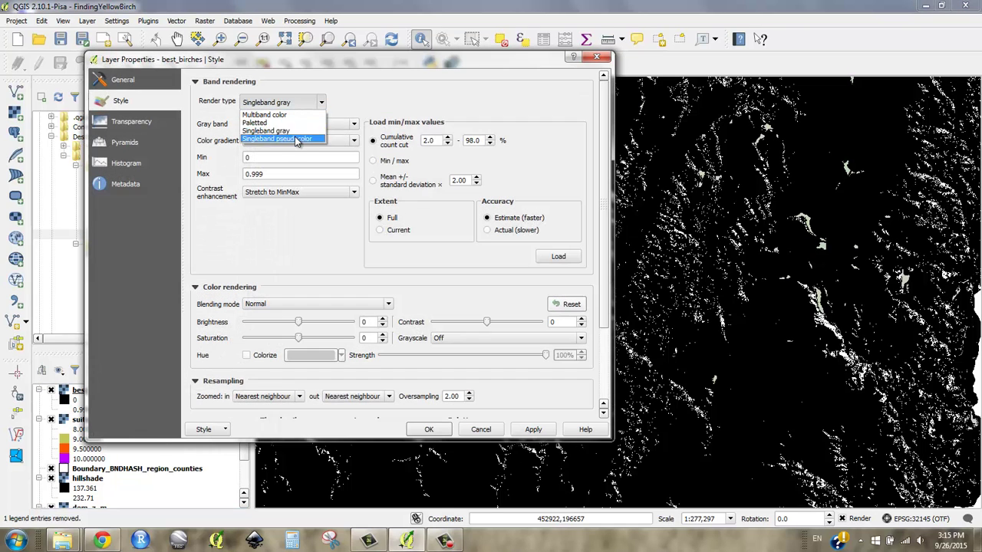
pyautogui.click(297, 140)
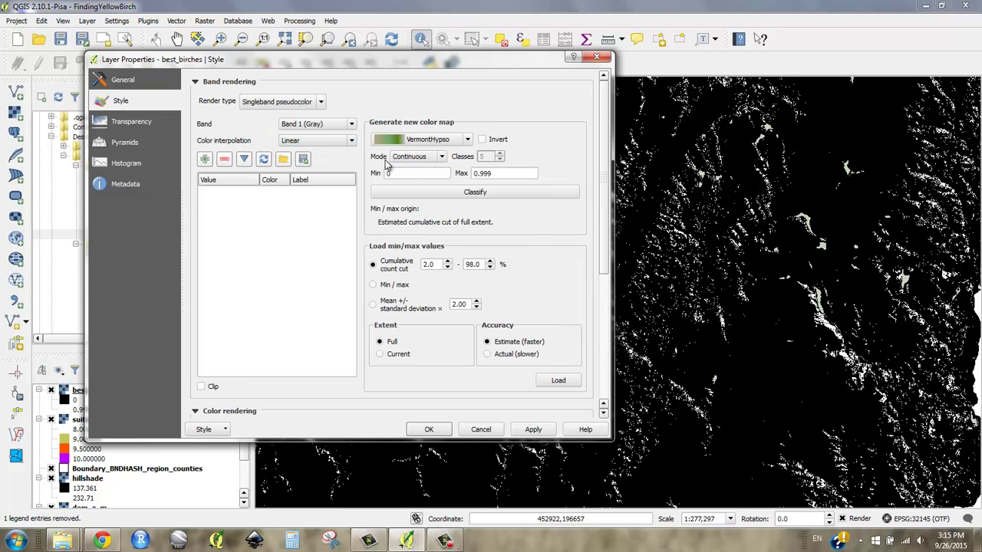
pyautogui.click(451, 195)
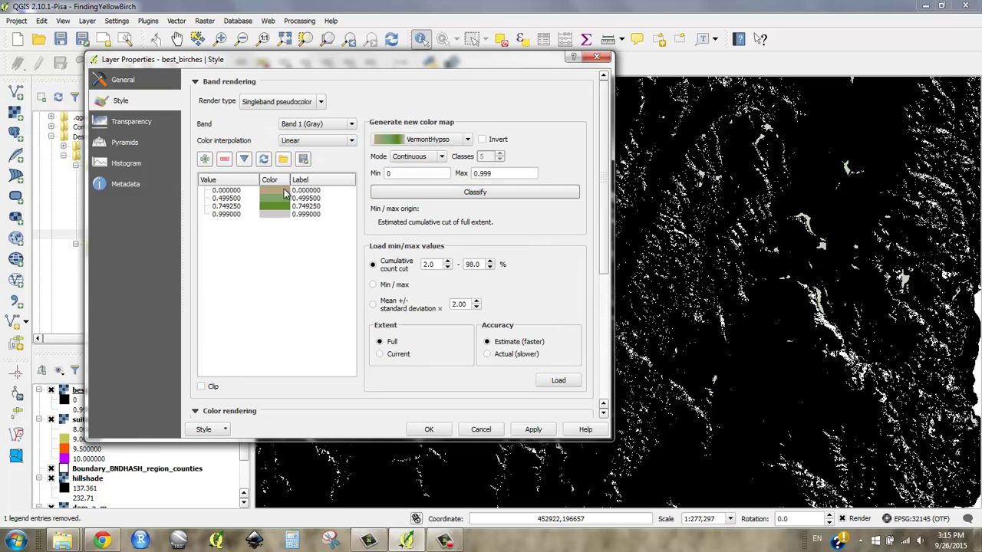
# Step: Make the 0 class fully transparent and the 0.999 class red, then apply
pyautogui.doubleClick(282, 193)
pyautogui.moveTo(564, 277); pyautogui.dragTo(510, 277)
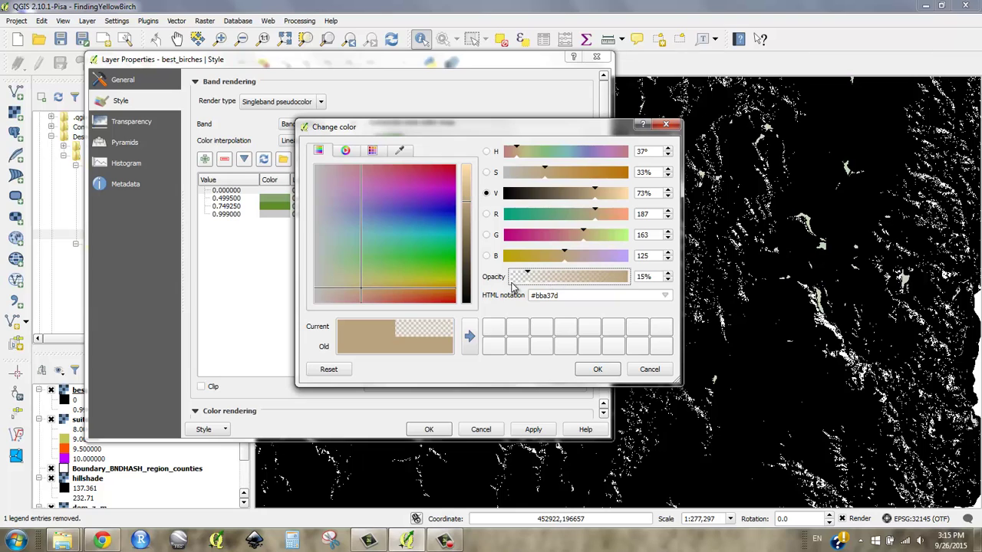
pyautogui.click(598, 370)
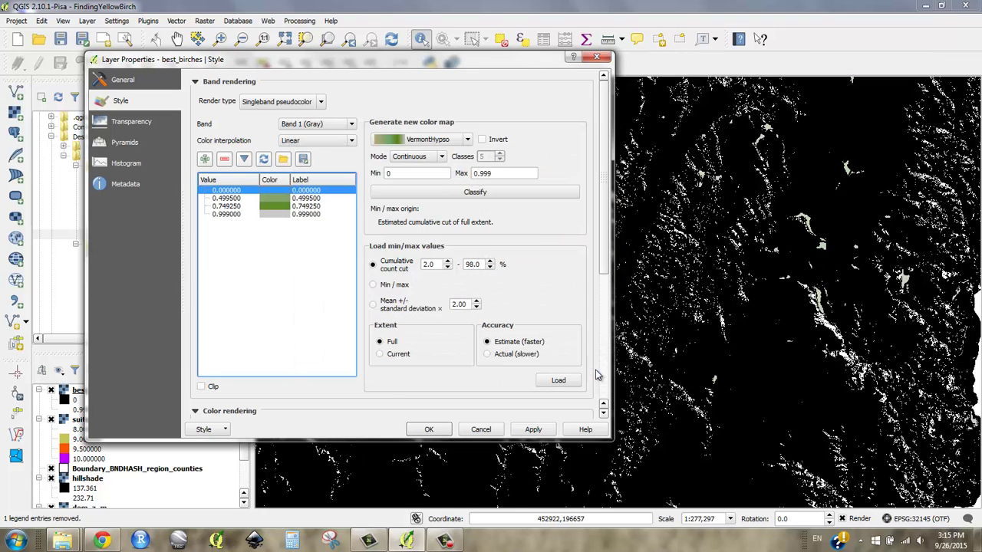
pyautogui.doubleClick(278, 214)
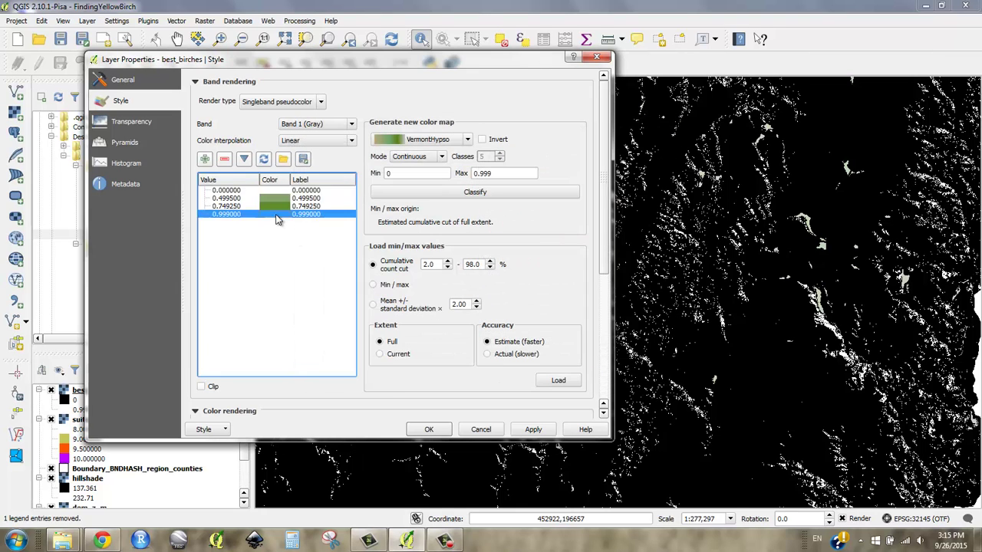
pyautogui.click(452, 167)
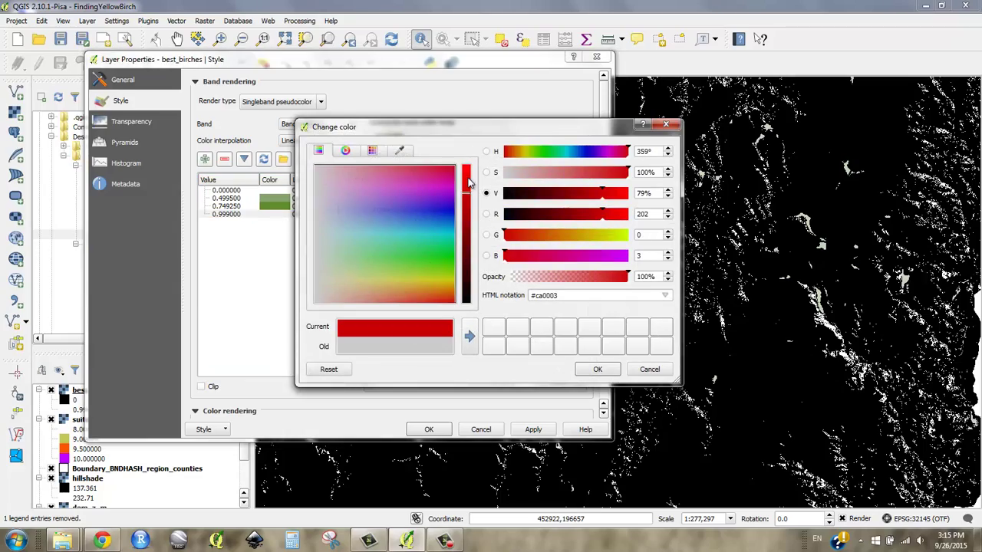
pyautogui.click(466, 165)
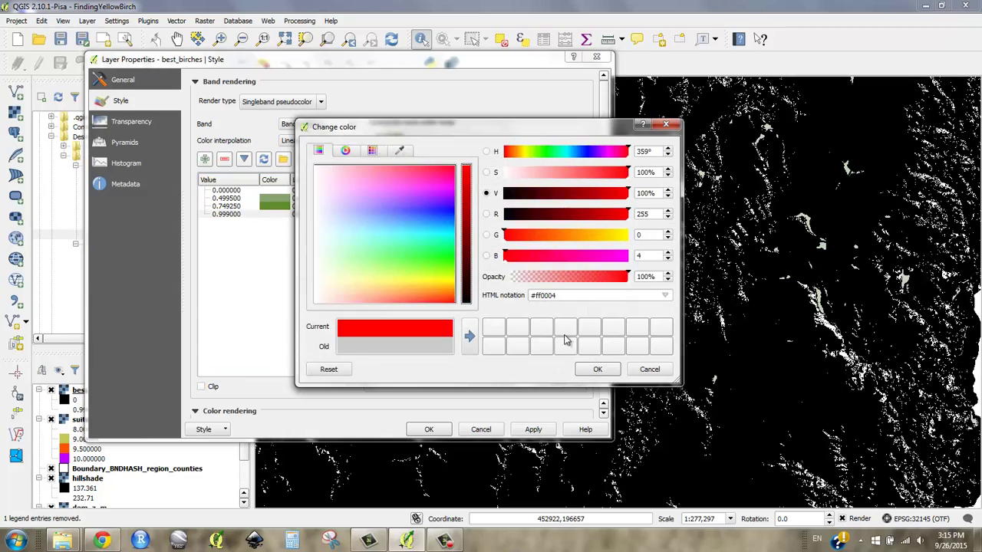
pyautogui.click(597, 369)
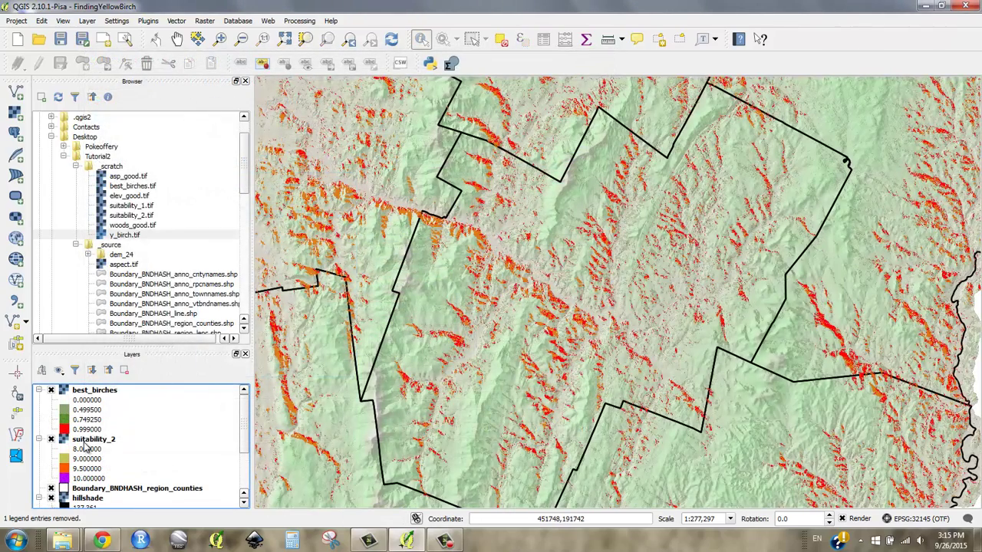
# Step: Remove the suitability_2 layer from the Layers panel
pyautogui.rightClick(86, 443)
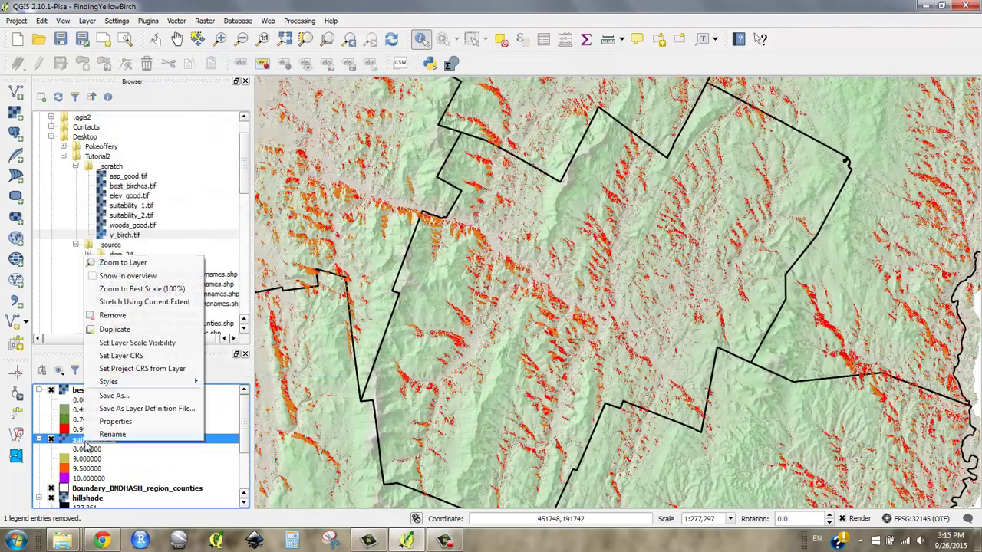
pyautogui.click(139, 323)
pyautogui.click(473, 285)
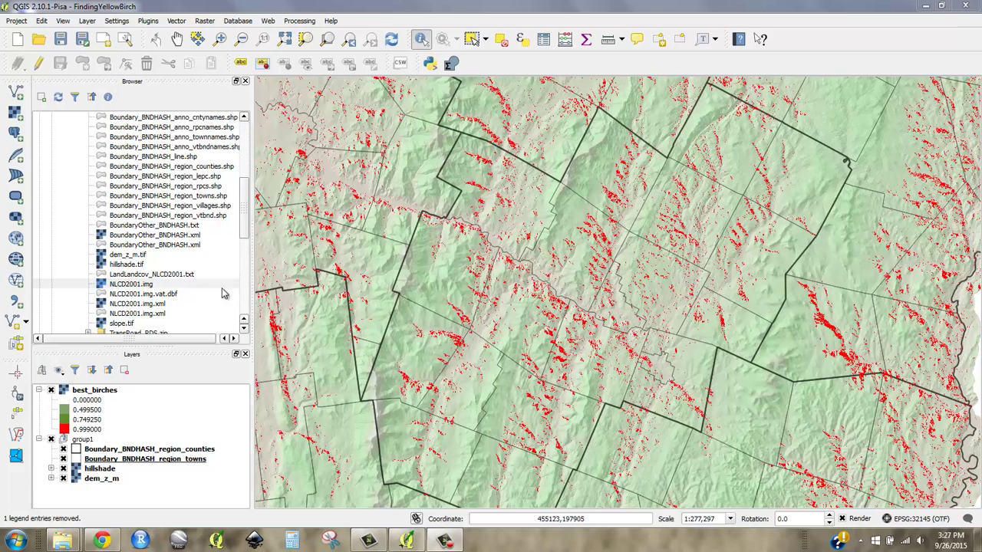
# Step: Add NLCD2001.img to the map and move it to the bottom of the group
pyautogui.click(129, 285)
pyautogui.moveTo(128, 290); pyautogui.dragTo(489, 302)
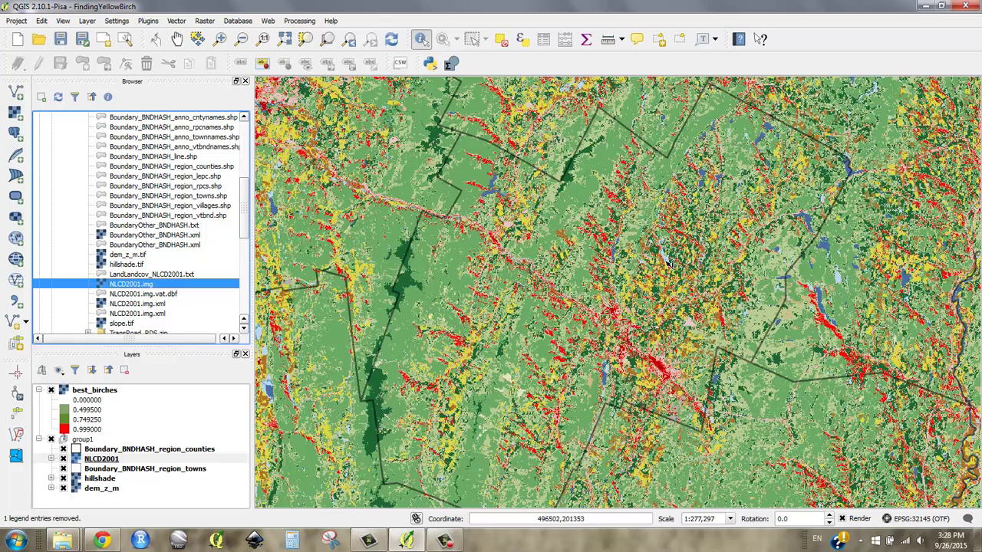
pyautogui.click(112, 458)
pyautogui.moveTo(113, 458); pyautogui.dragTo(113, 494)
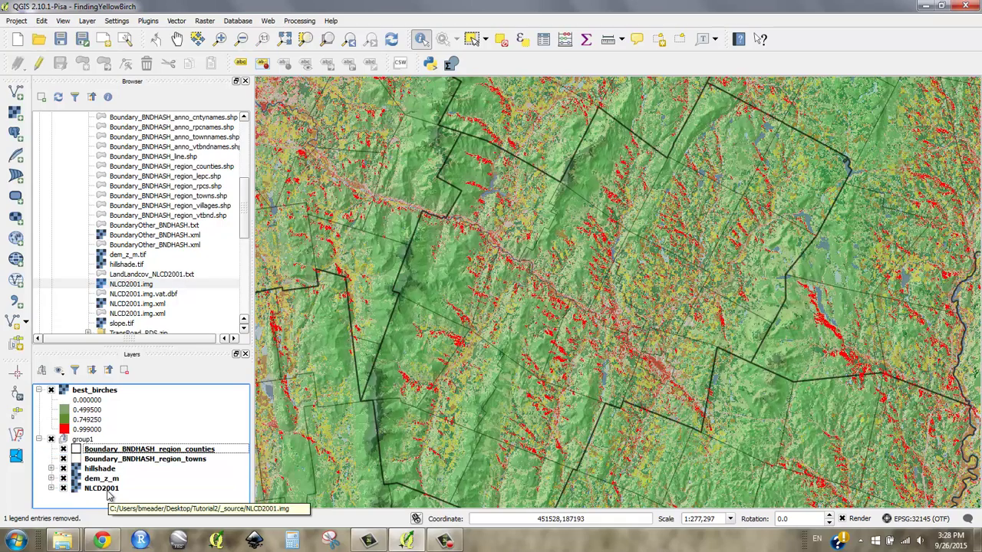
pyautogui.click(106, 492)
pyautogui.rightClick(105, 492)
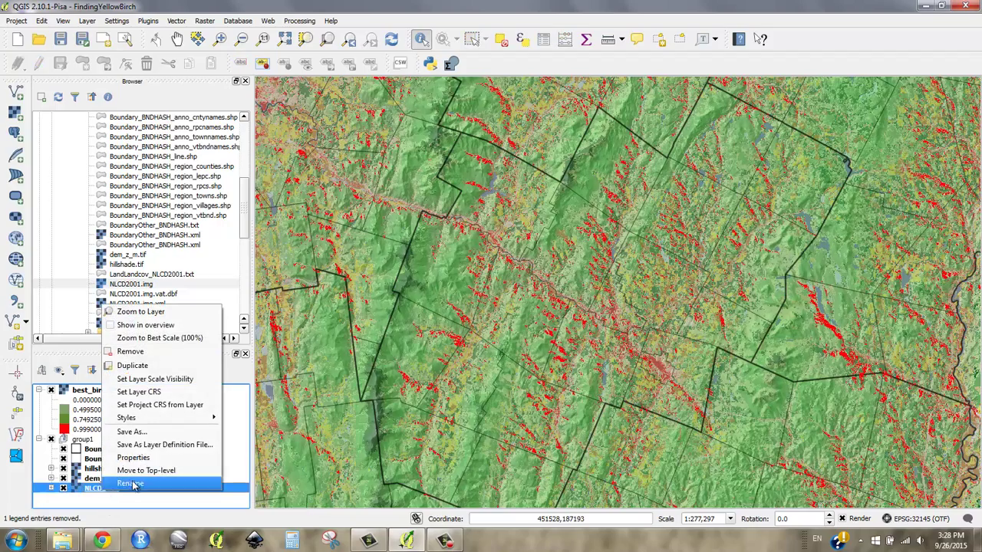
pyautogui.press('Escape')
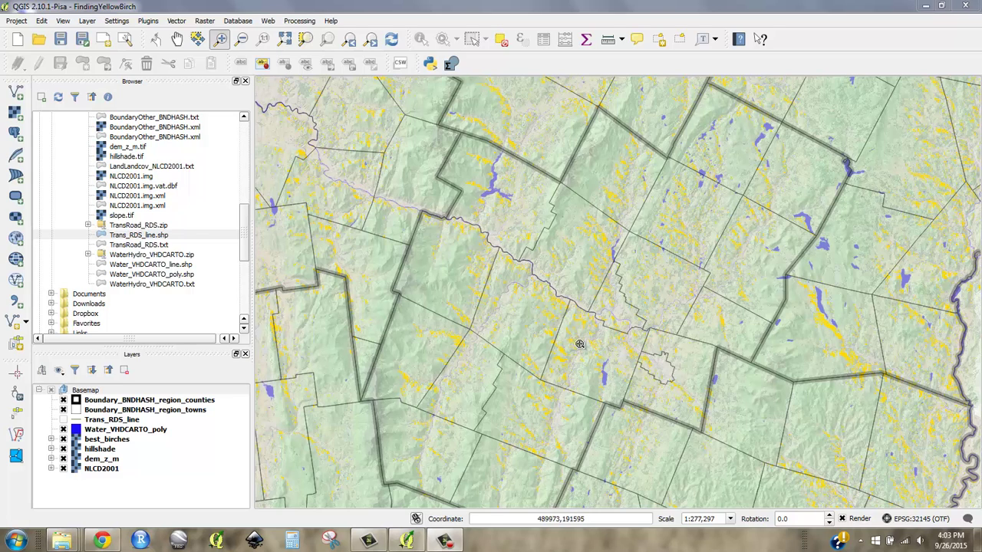
# Step: Toggle the Trans_RDS_line road layer on and off, leaving it hidden
pyautogui.click(63, 420)
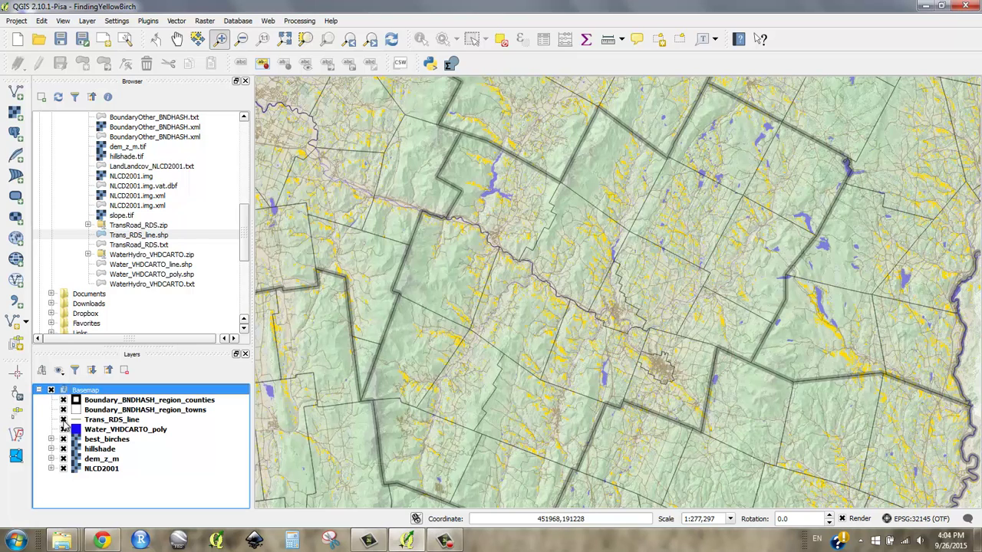
pyautogui.click(64, 421)
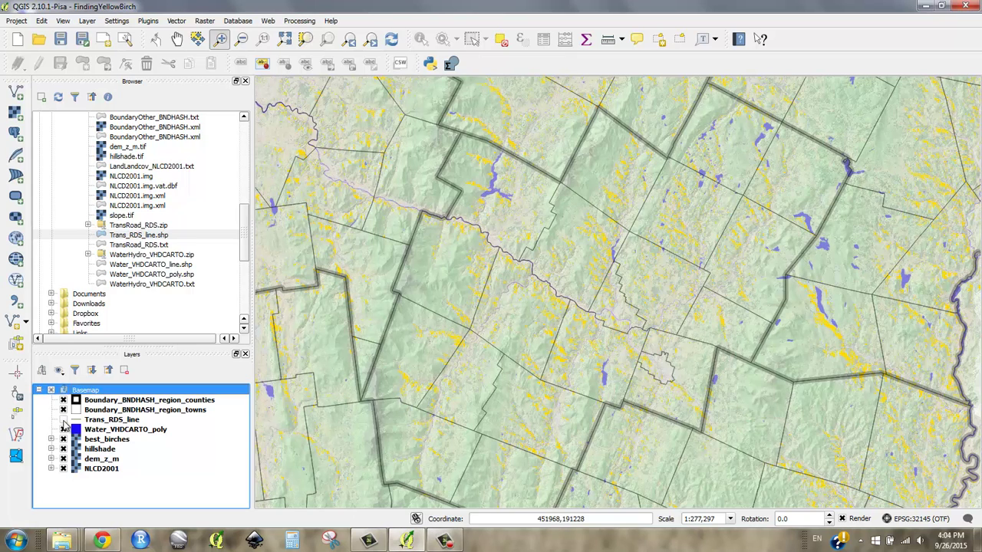
pyautogui.click(64, 421)
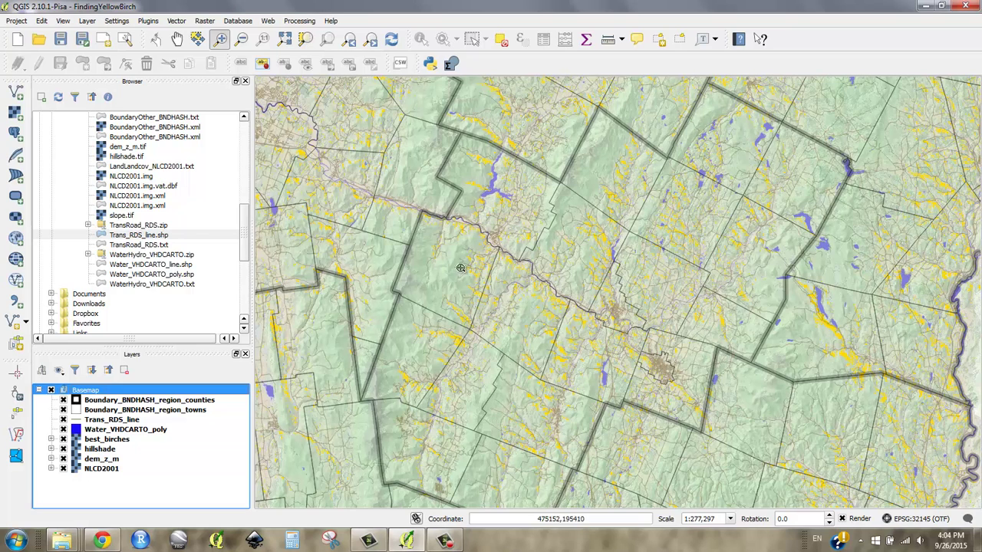
pyautogui.click(64, 420)
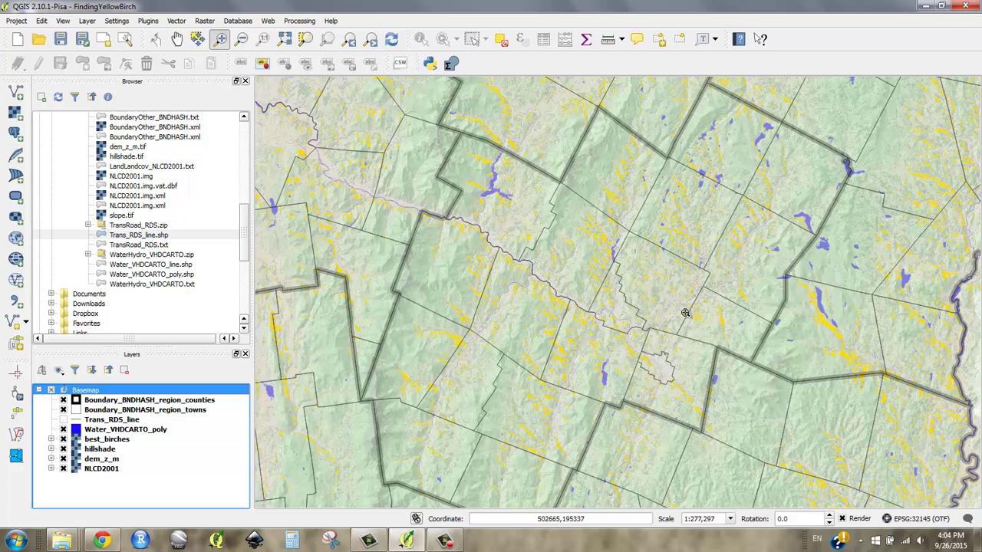